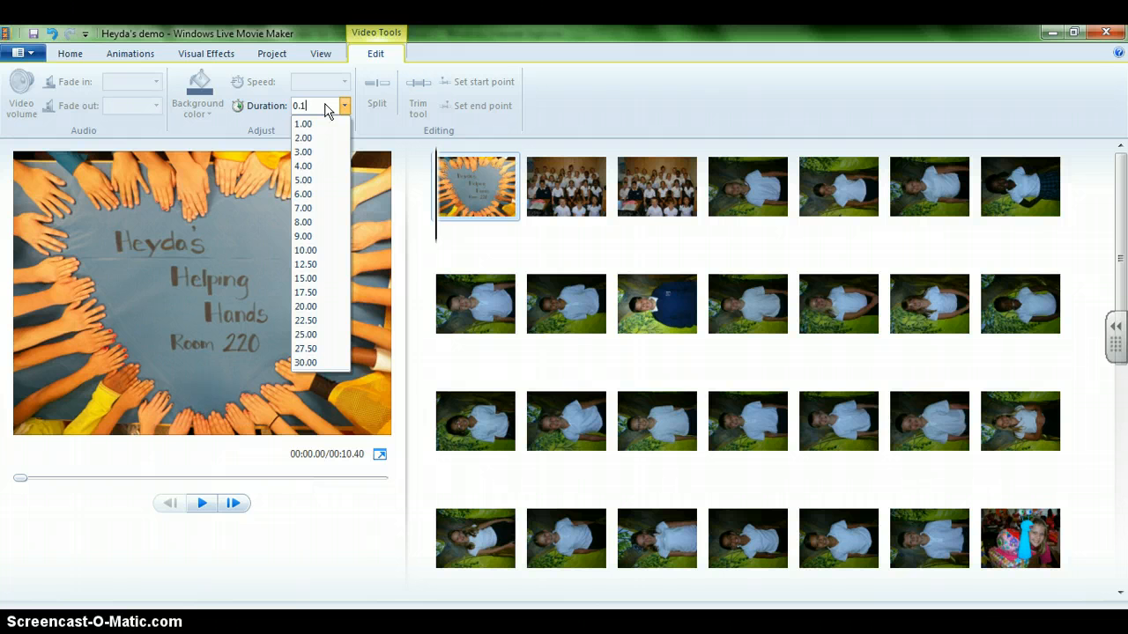
Set the opening photo's duration to 0.15 and play the whole movie to check the pacing.
{"action": "key", "text": "Return"}
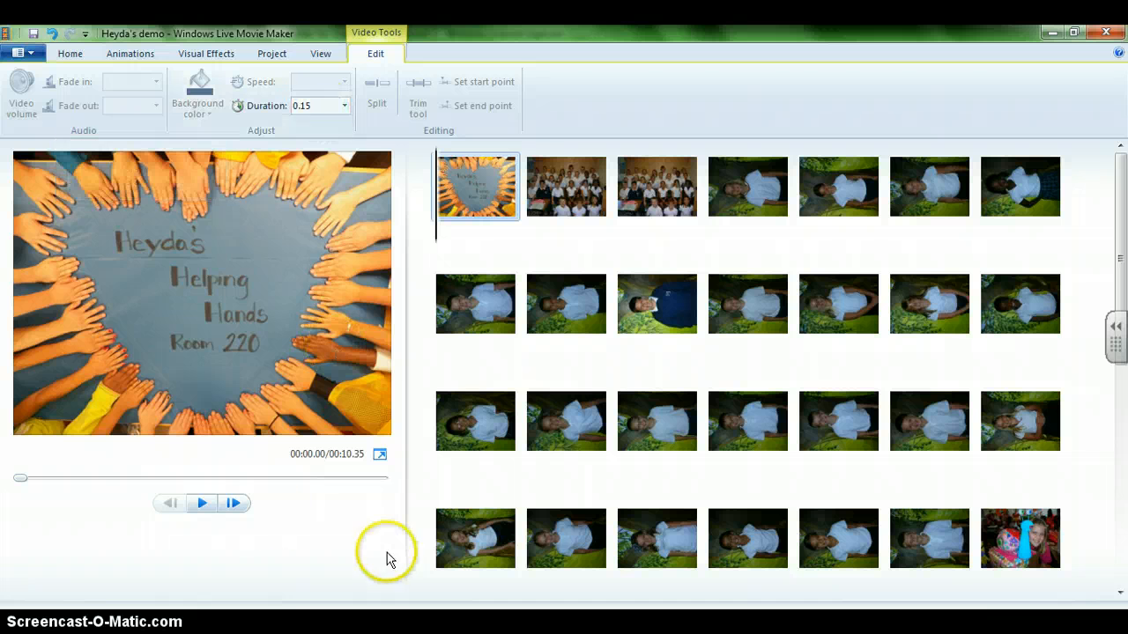
{"action": "left_click", "coordinate": [201, 503]}
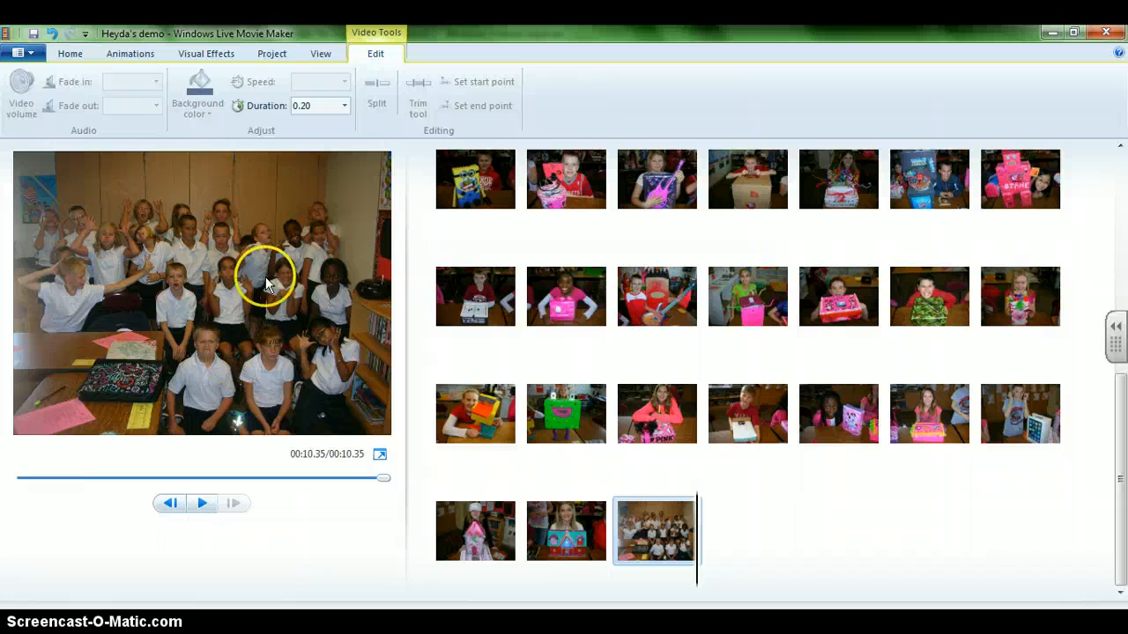
{"action": "scroll", "coordinate": [518, 280], "scroll_direction": "up", "scroll_amount": 5}
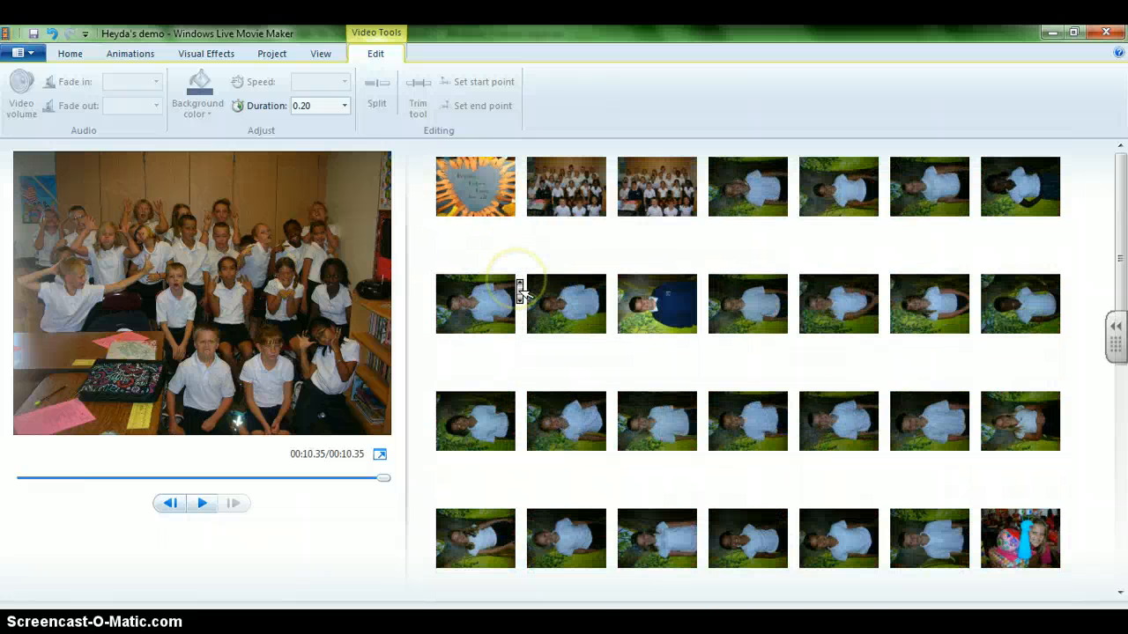
Insert a title slide in front of the opening photo.
{"action": "left_click", "coordinate": [463, 175]}
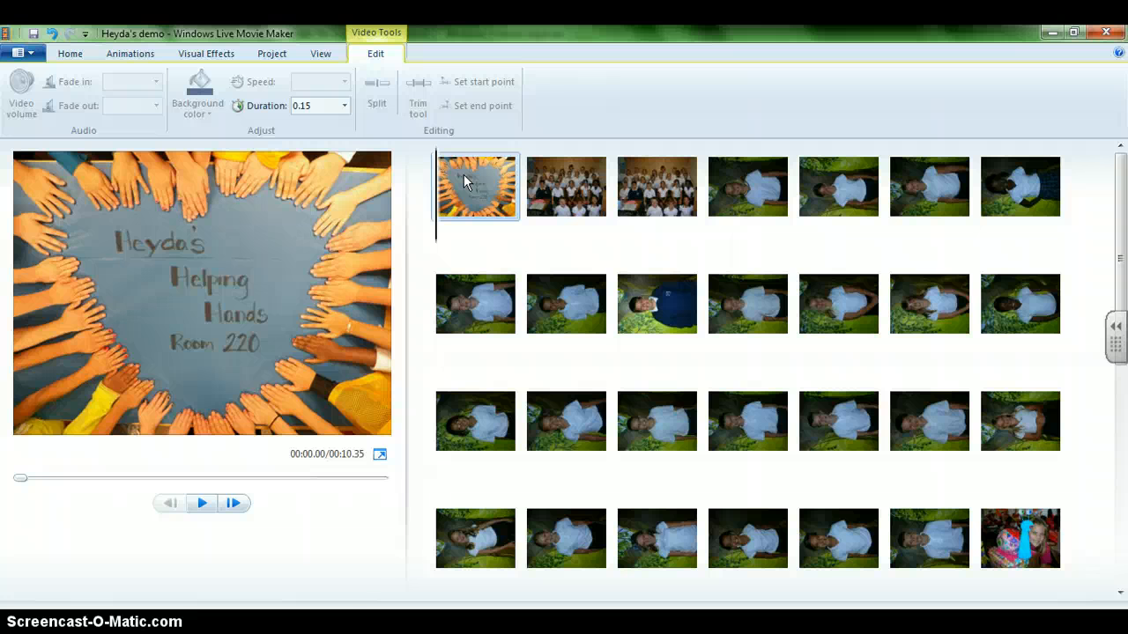
{"action": "left_click", "coordinate": [345, 106]}
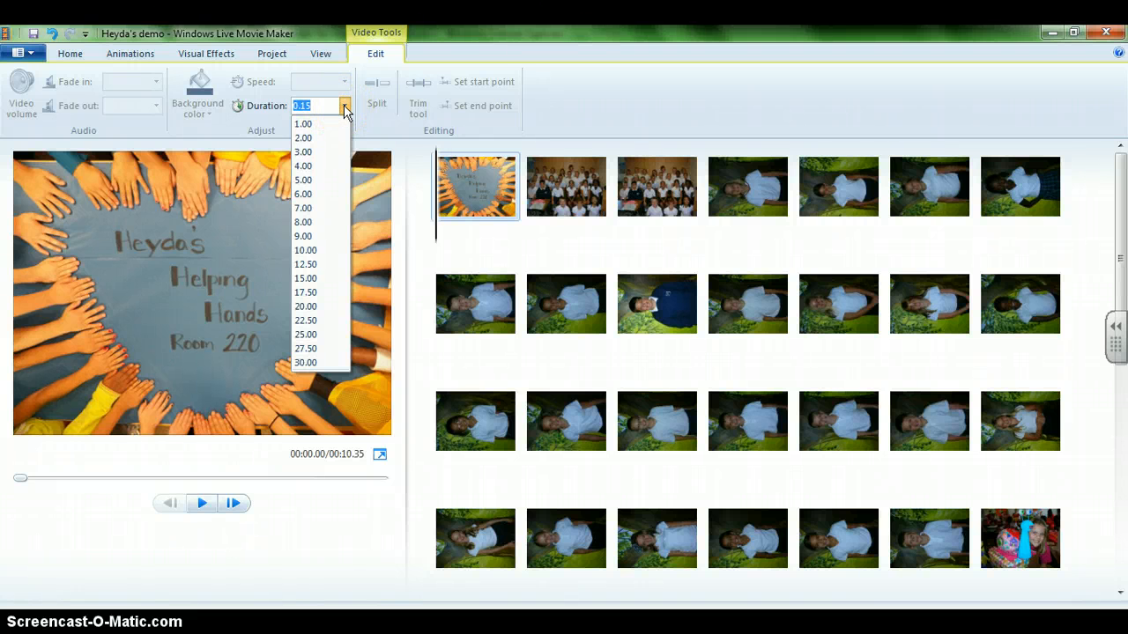
{"action": "left_click", "coordinate": [344, 106]}
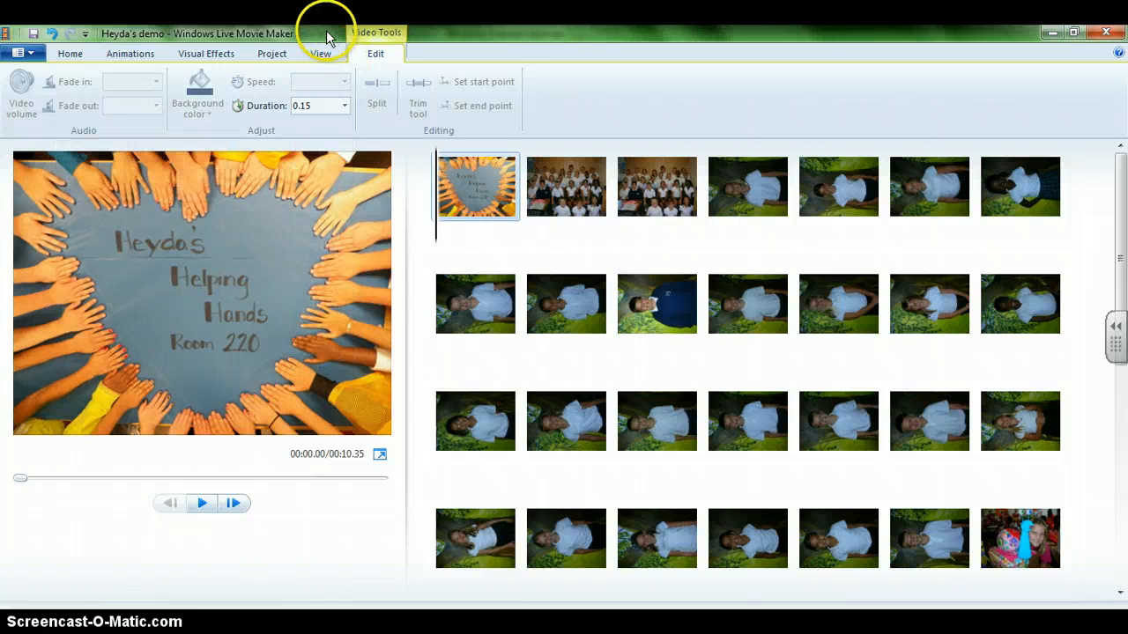
{"action": "left_click", "coordinate": [69, 53]}
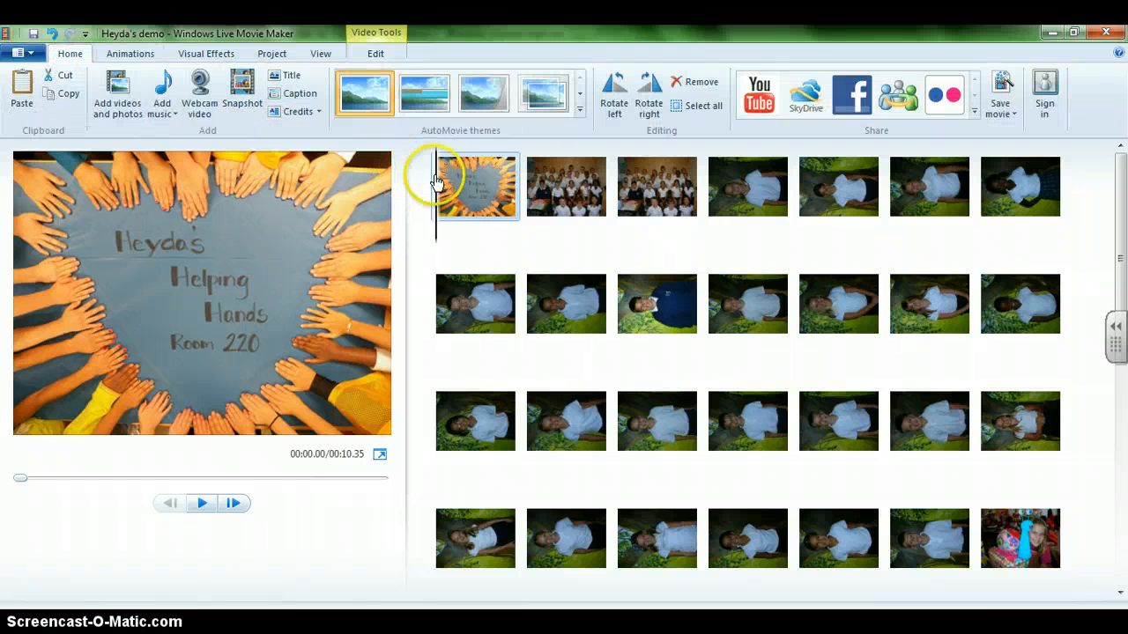
{"action": "left_click_drag", "start_coordinate": [432, 231], "coordinate": [569, 261]}
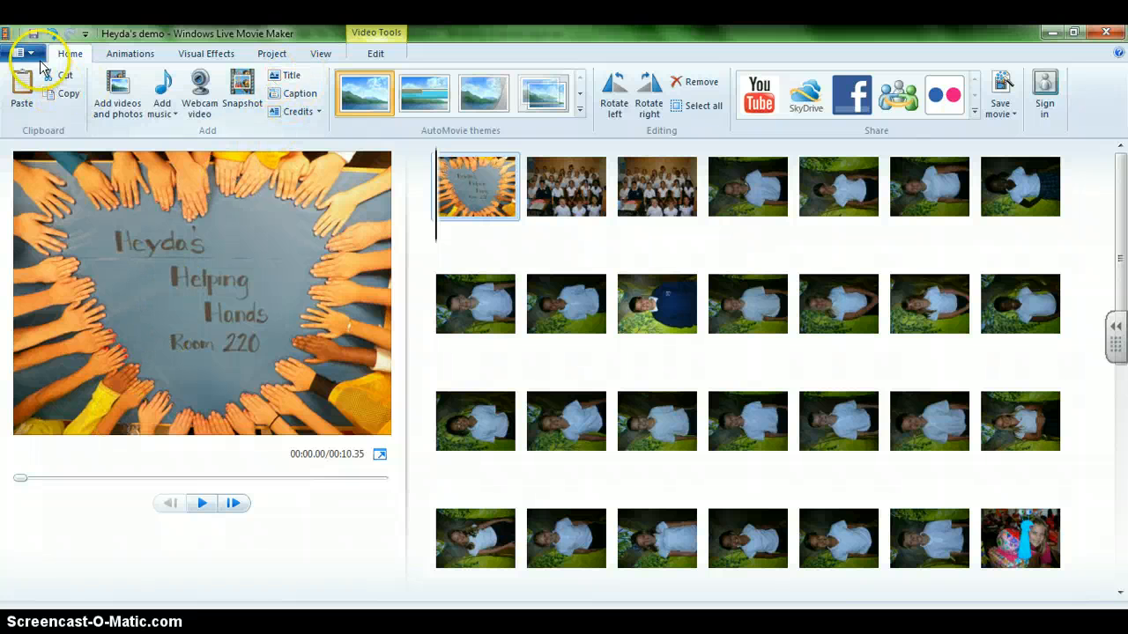
{"action": "left_click", "coordinate": [288, 82]}
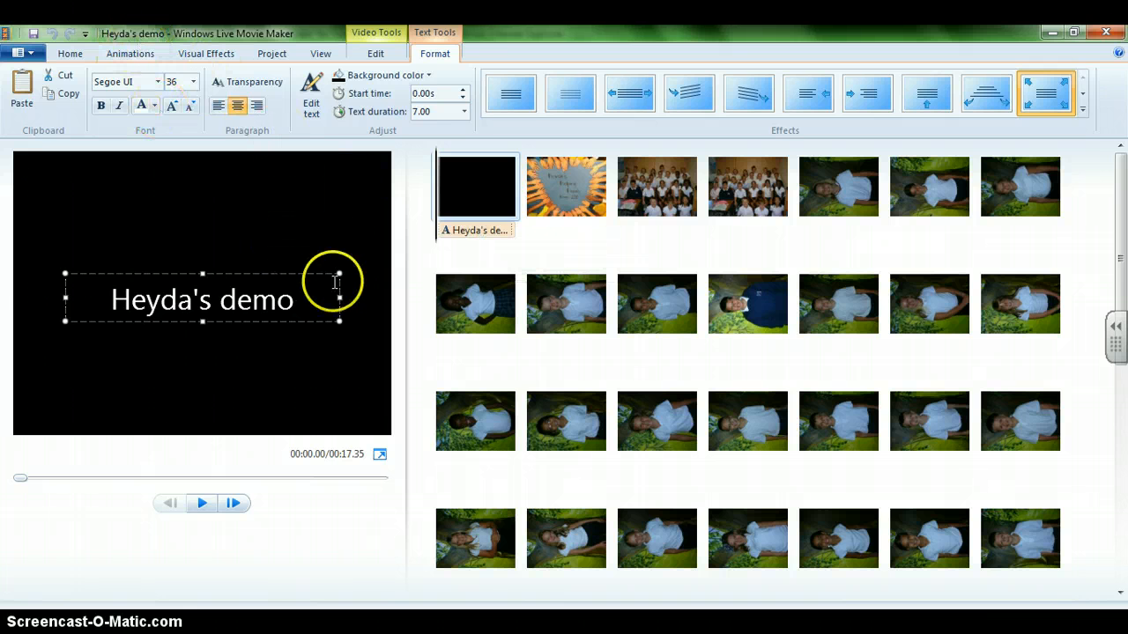
Replace the default title text with "The Most Awesome thing EVER!!".
{"action": "left_click_drag", "start_coordinate": [312, 295], "coordinate": [17, 283]}
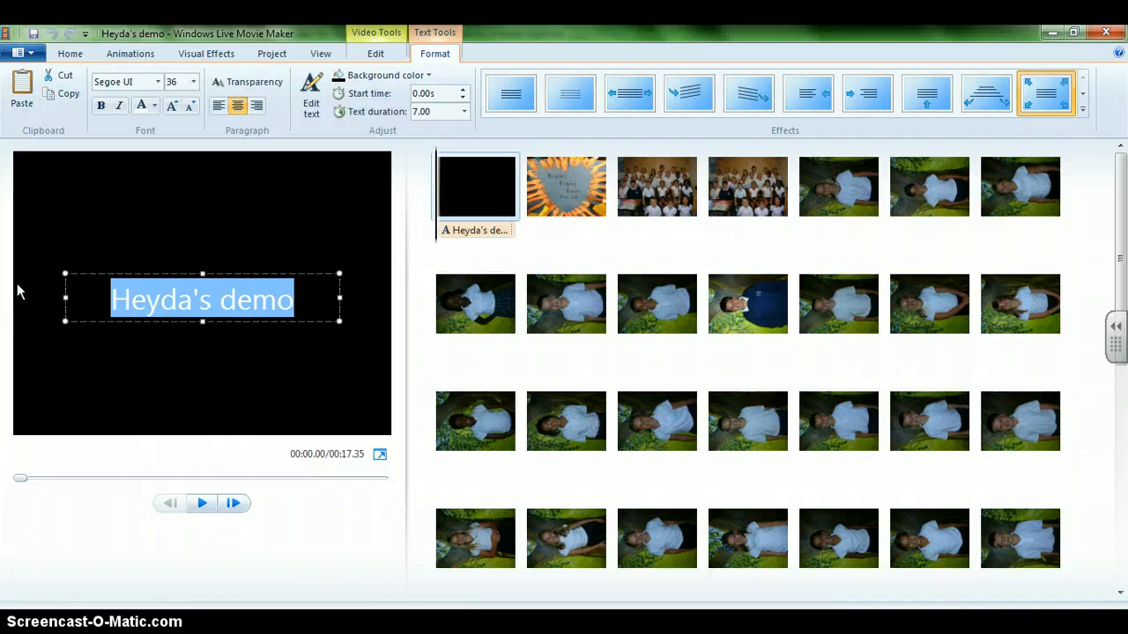
{"action": "type", "text": "The "}
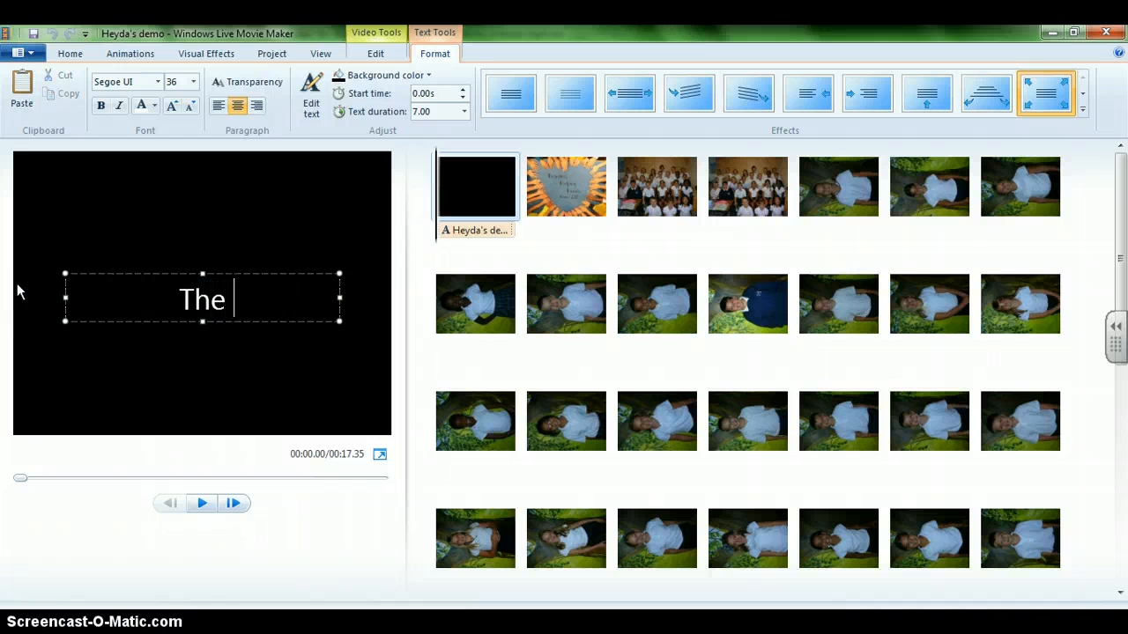
{"action": "type", "text": "Most A"}
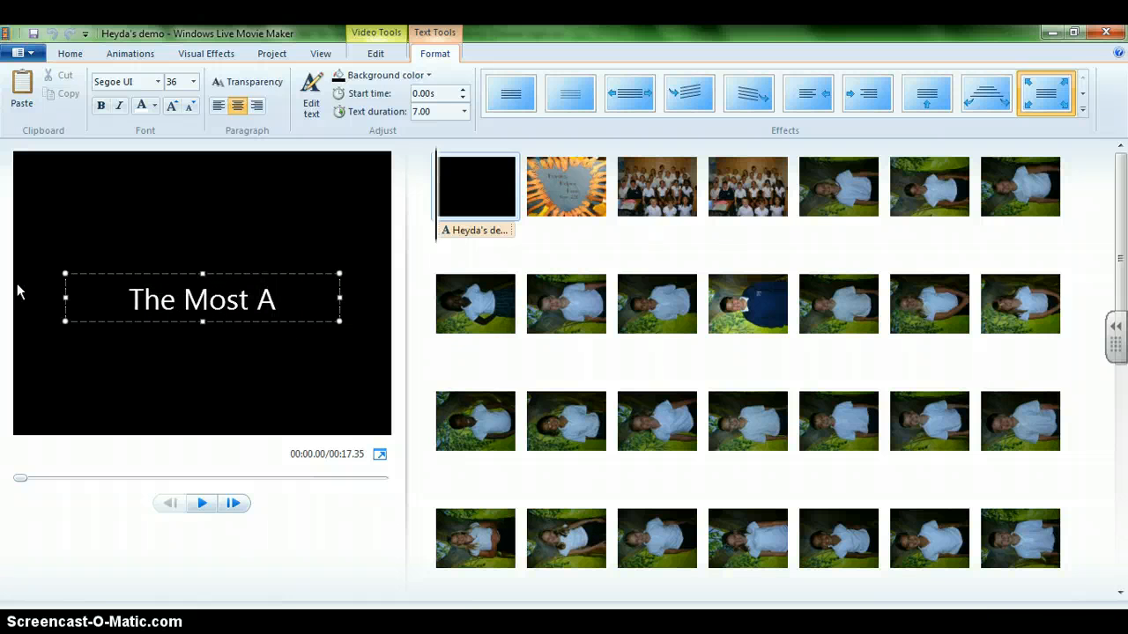
{"action": "type", "text": "wesome"}
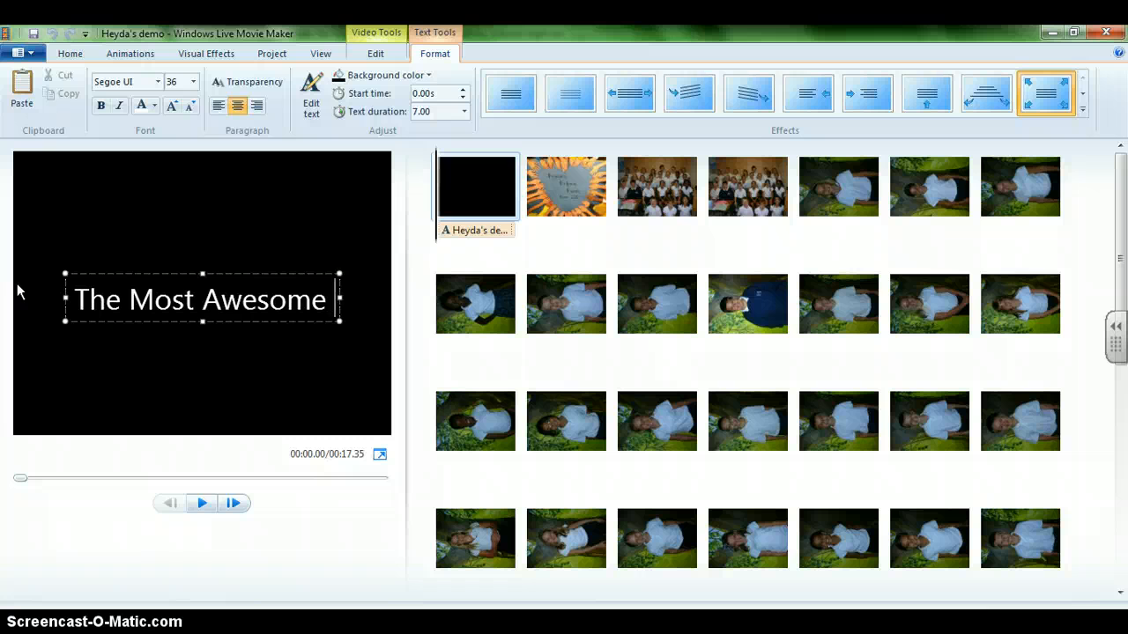
{"action": "type", "text": " thing EVER!!"}
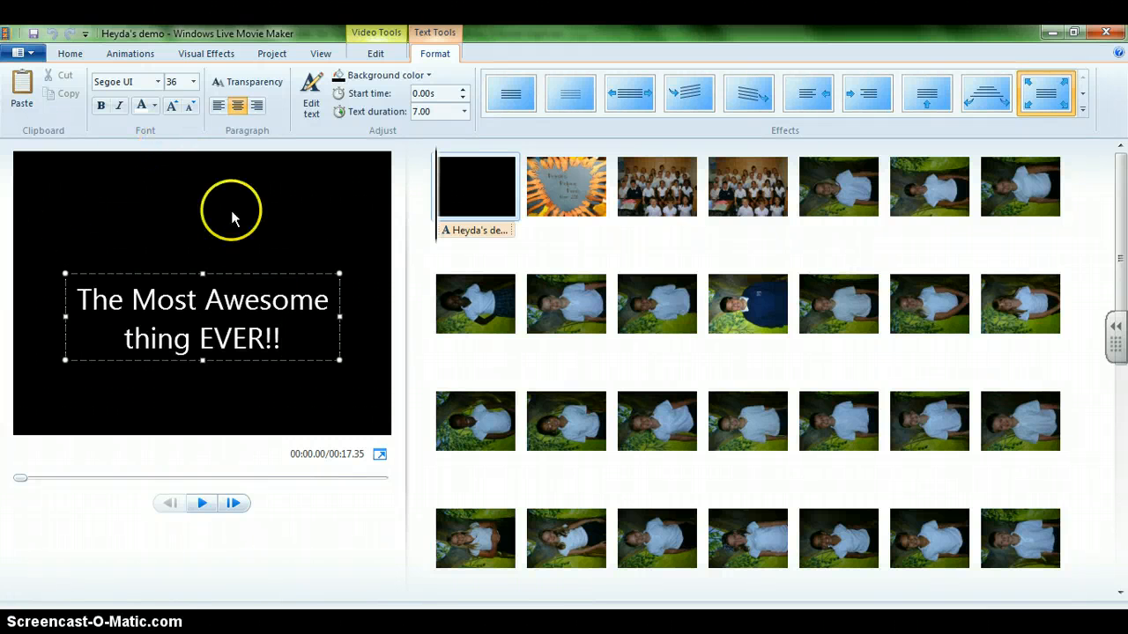
Format the title text in Rockwell Extra Bold at size 48 and move its text box higher on the slide.
{"action": "left_click_drag", "start_coordinate": [282, 339], "coordinate": [81, 302]}
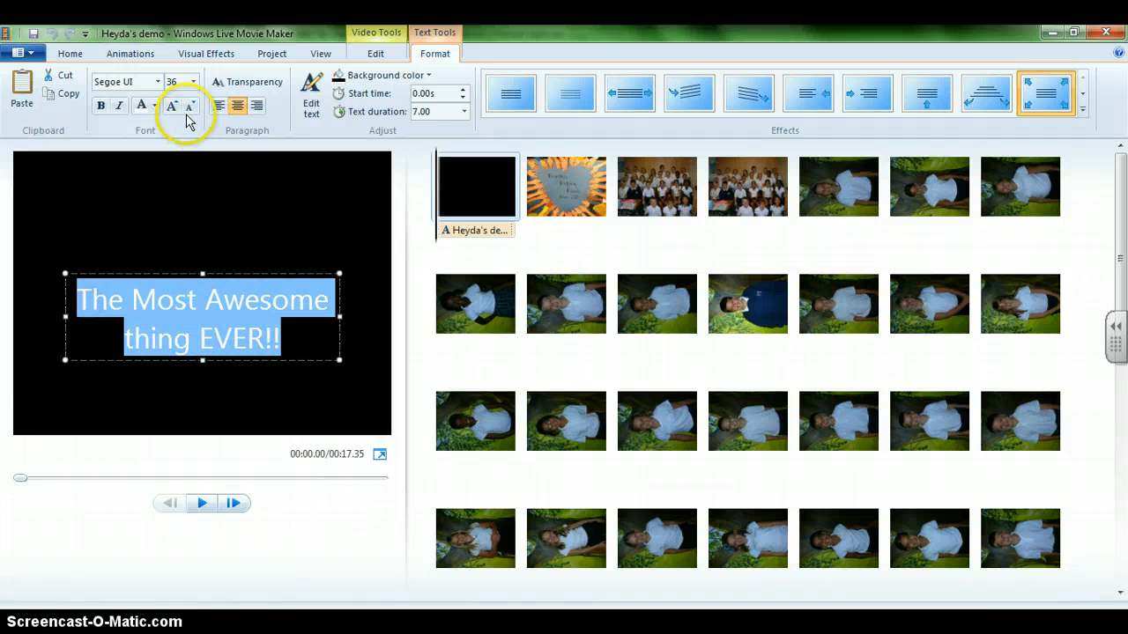
{"action": "left_click", "coordinate": [158, 81]}
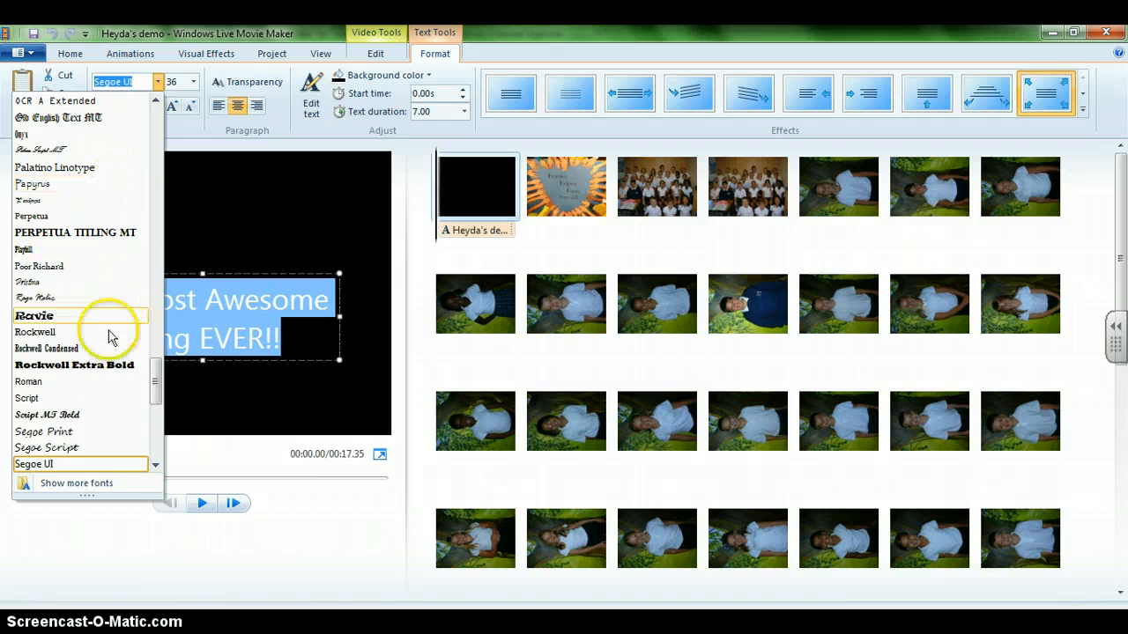
{"action": "left_click", "coordinate": [104, 364]}
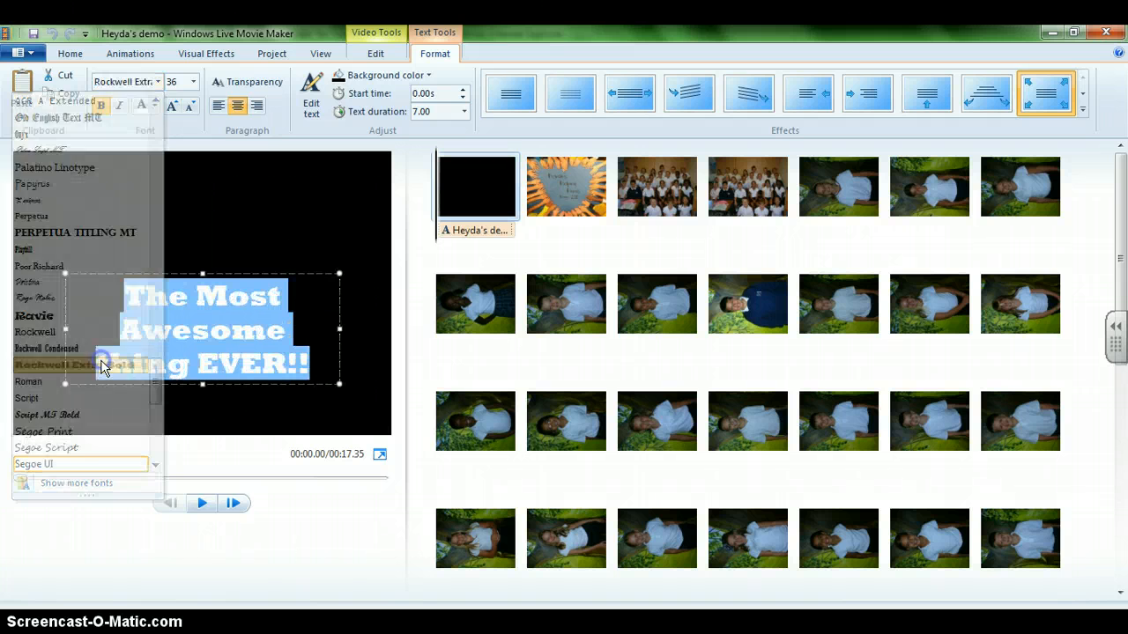
{"action": "left_click", "coordinate": [193, 81]}
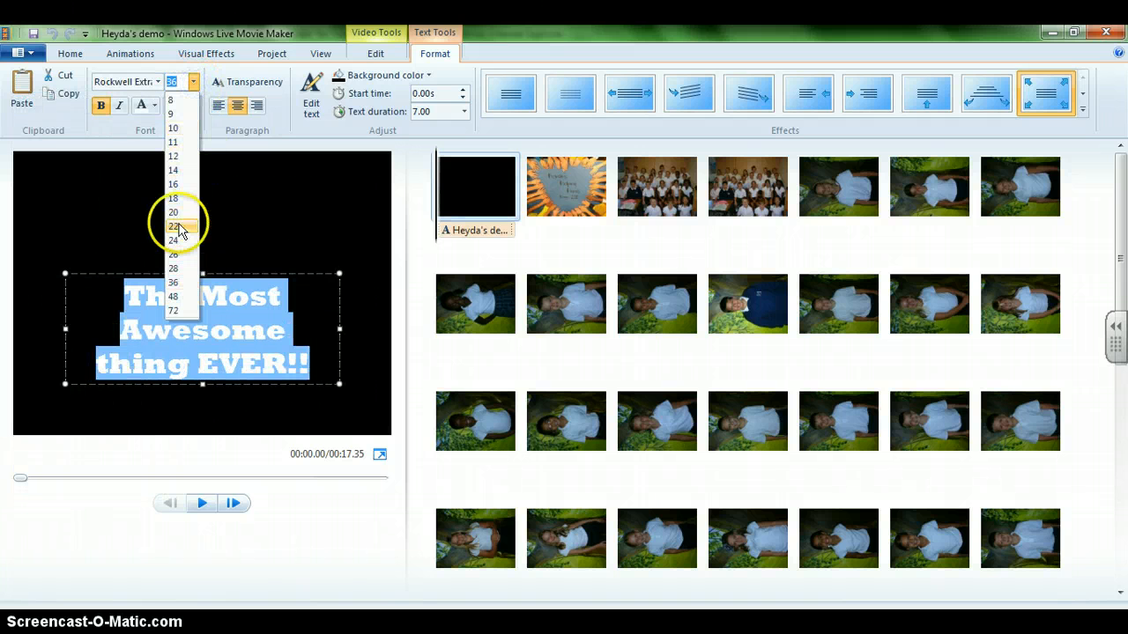
{"action": "left_click", "coordinate": [174, 297]}
{"action": "left_click_drag", "start_coordinate": [203, 249], "coordinate": [209, 190]}
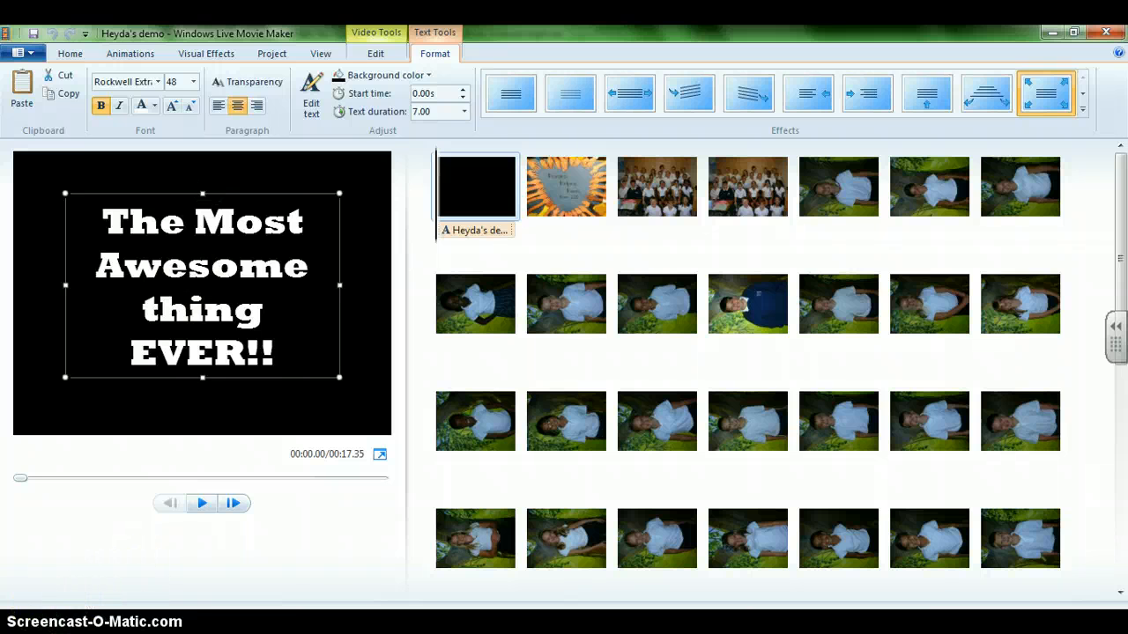
Preview the title's text effects, including None, Fade, Spin out, Fly in - right and Swing down.
{"action": "left_click", "coordinate": [514, 97]}
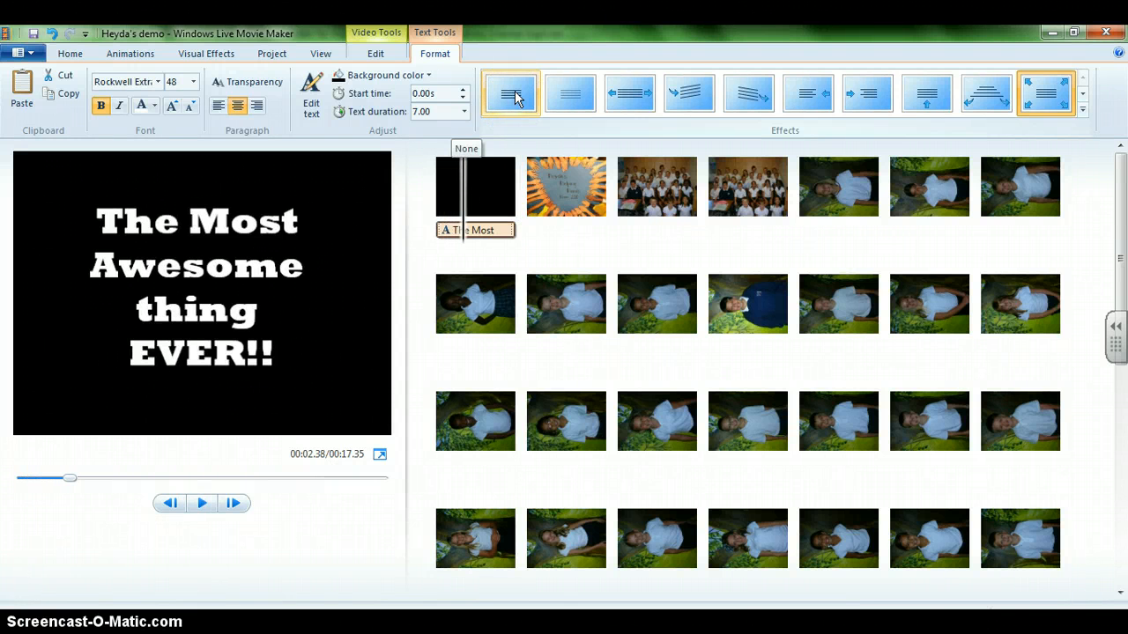
{"action": "left_click", "coordinate": [569, 91]}
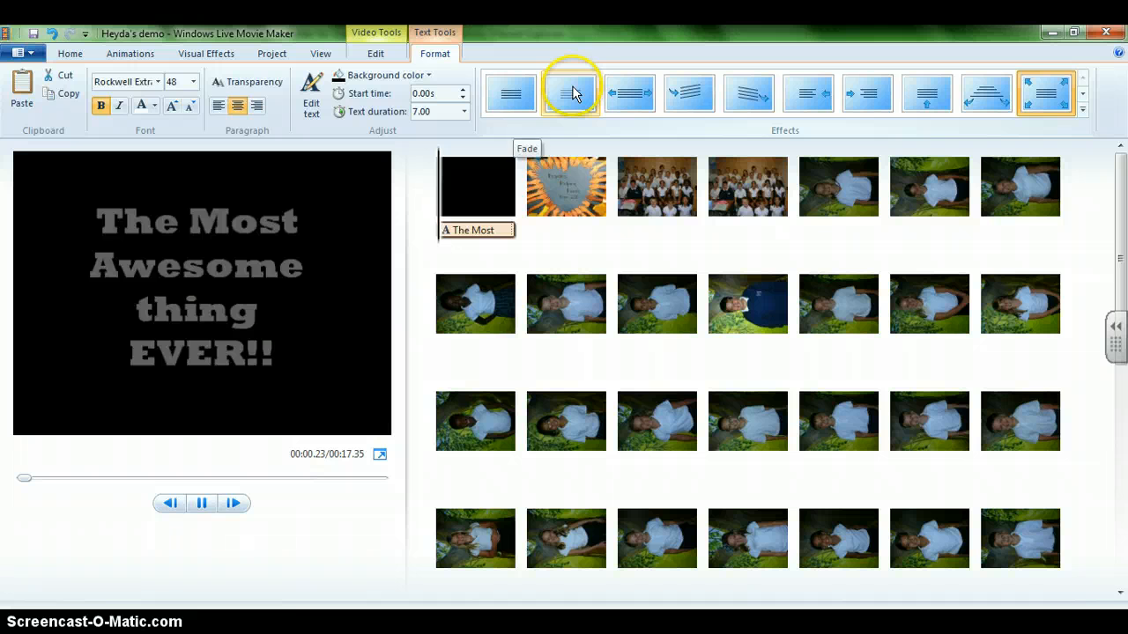
{"action": "left_click", "coordinate": [629, 91]}
{"action": "left_click", "coordinate": [691, 94]}
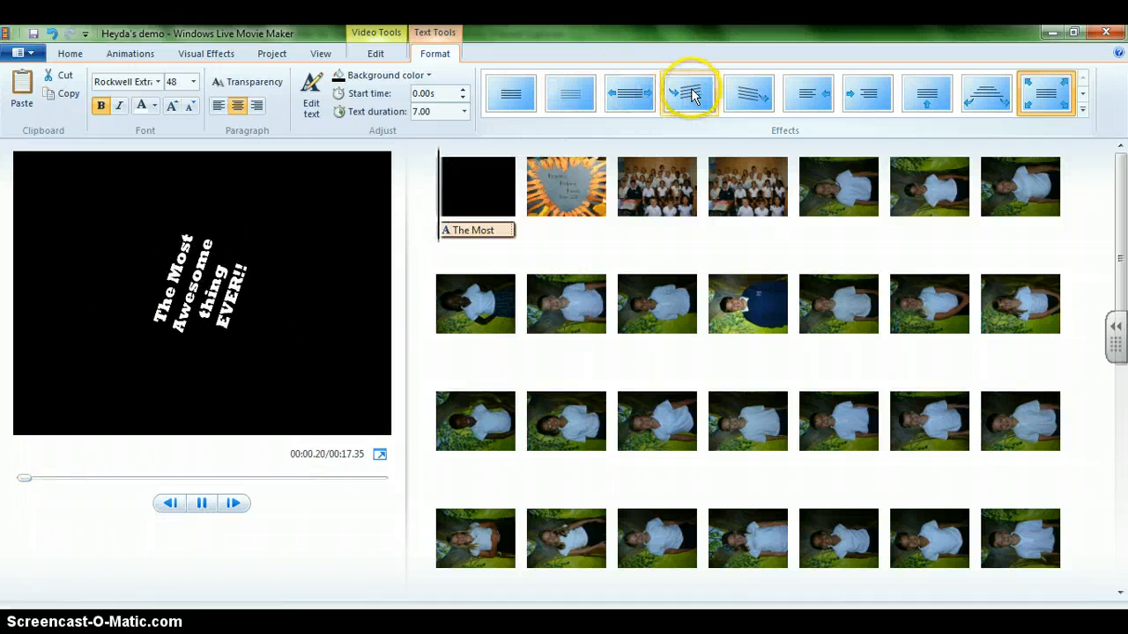
{"action": "left_click", "coordinate": [743, 93]}
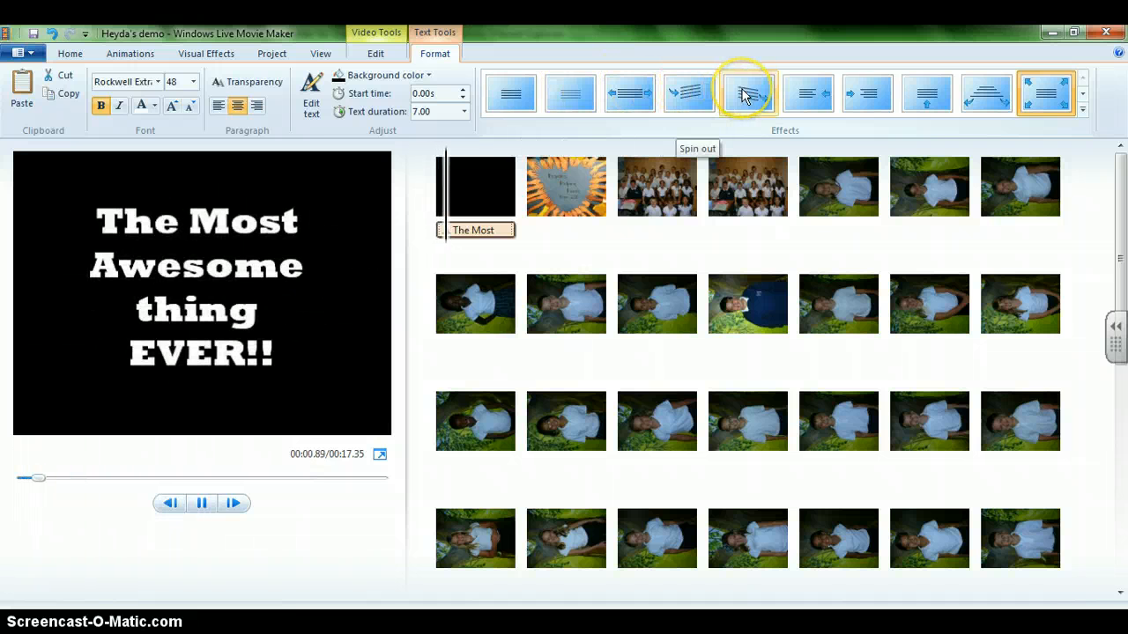
{"action": "left_click", "coordinate": [808, 93]}
{"action": "left_click", "coordinate": [859, 96]}
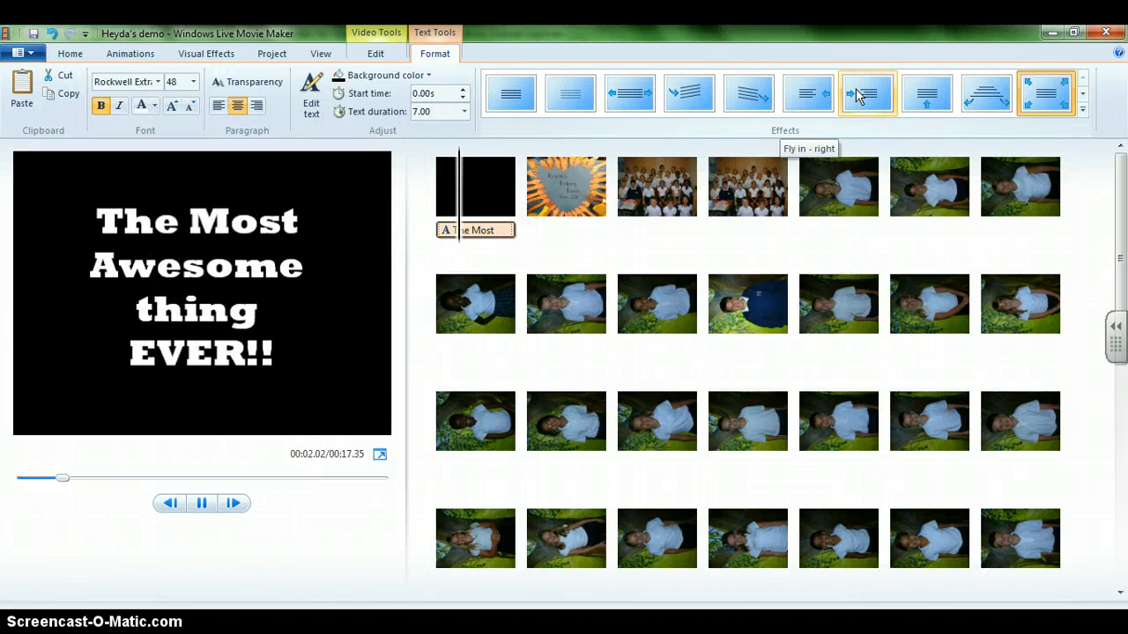
{"action": "left_click", "coordinate": [981, 95]}
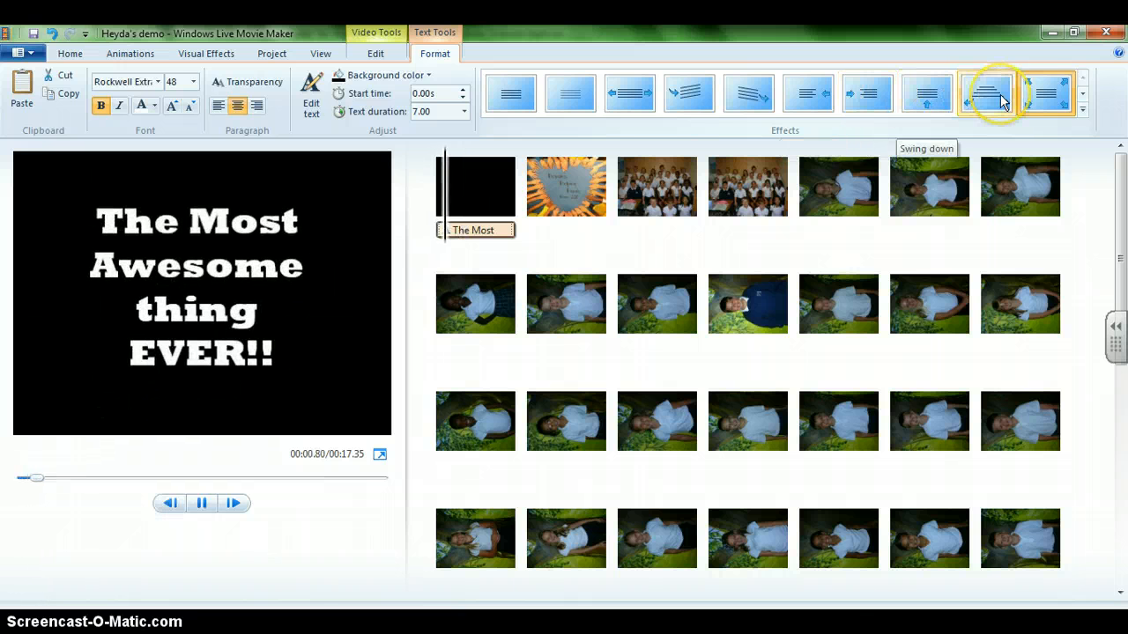
{"action": "left_click", "coordinate": [1048, 101]}
Apply the first Cinematic text effect to the title and preview its animation.
{"action": "left_click", "coordinate": [1082, 110]}
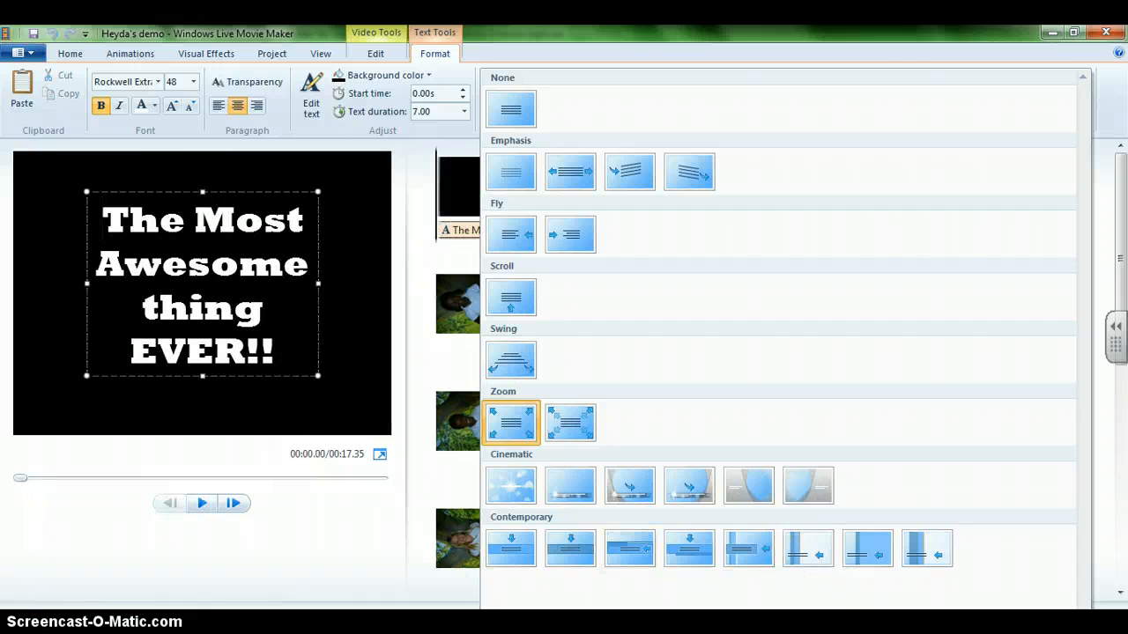
{"action": "left_click", "coordinate": [511, 486]}
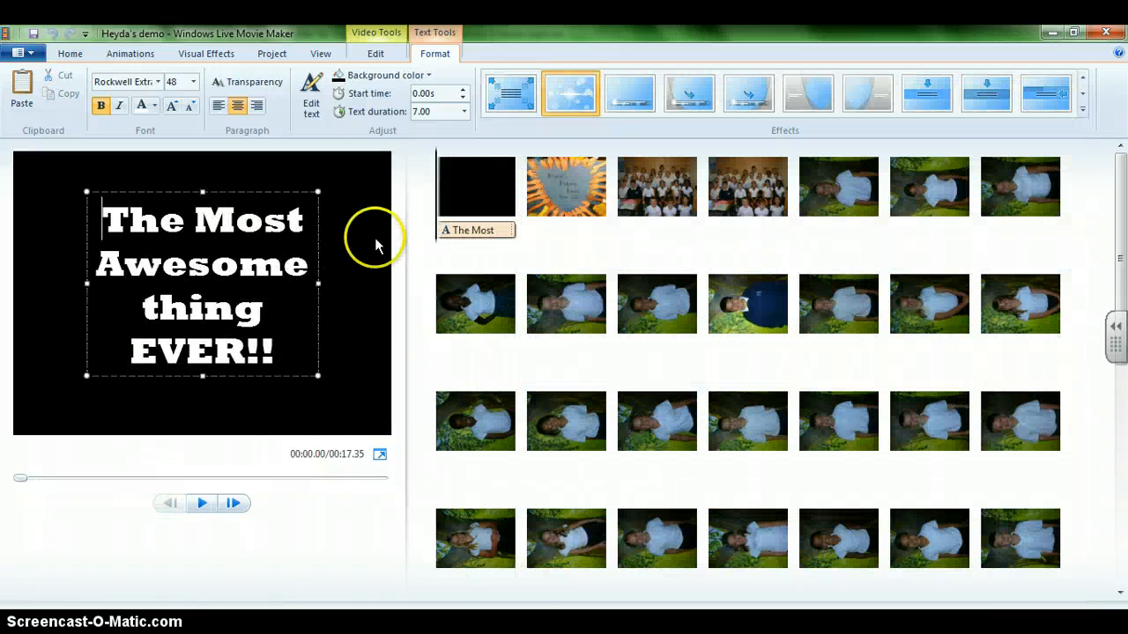
{"action": "left_click", "coordinate": [581, 104]}
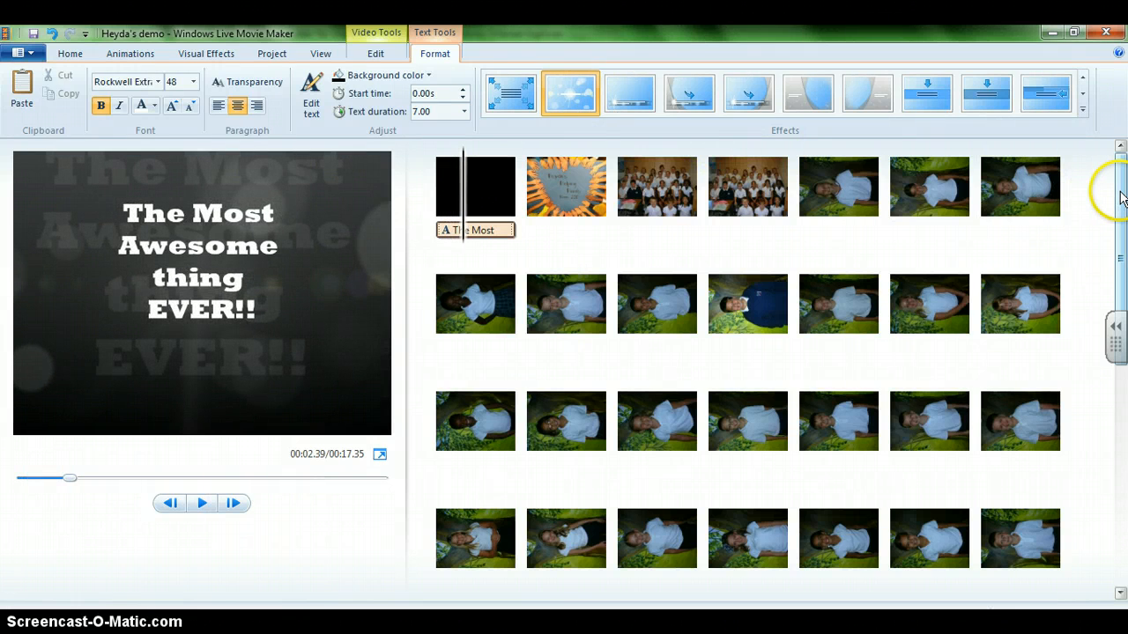
Add a credits slide after the last group photo at the end of the movie.
{"action": "left_click_drag", "start_coordinate": [1121, 198], "coordinate": [1101, 523]}
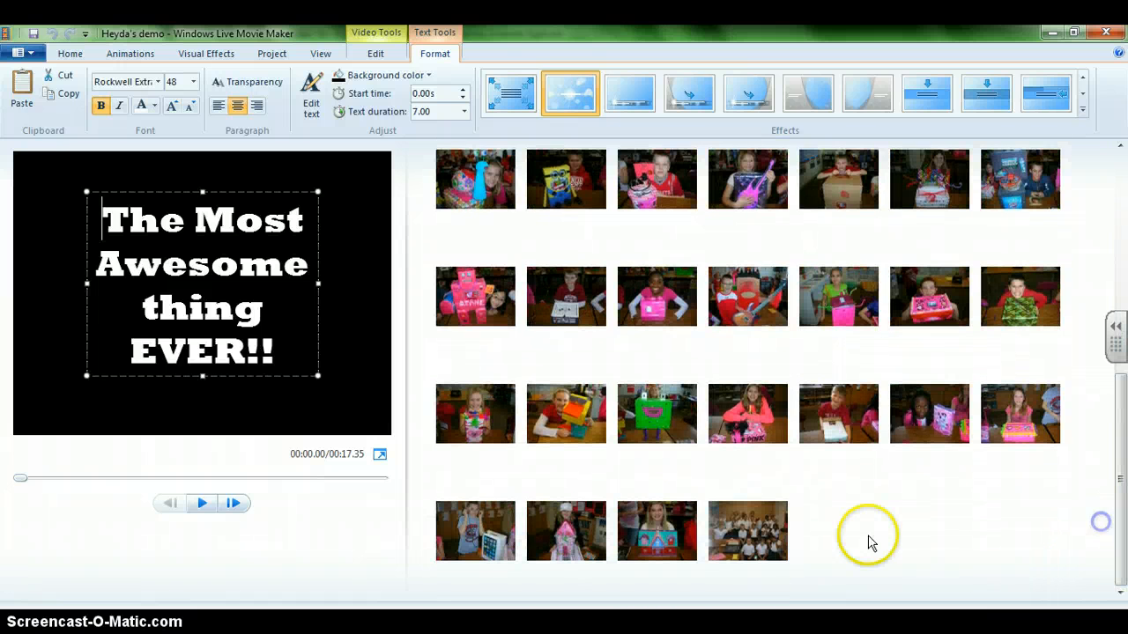
{"action": "left_click", "coordinate": [791, 534]}
{"action": "left_click", "coordinate": [791, 532]}
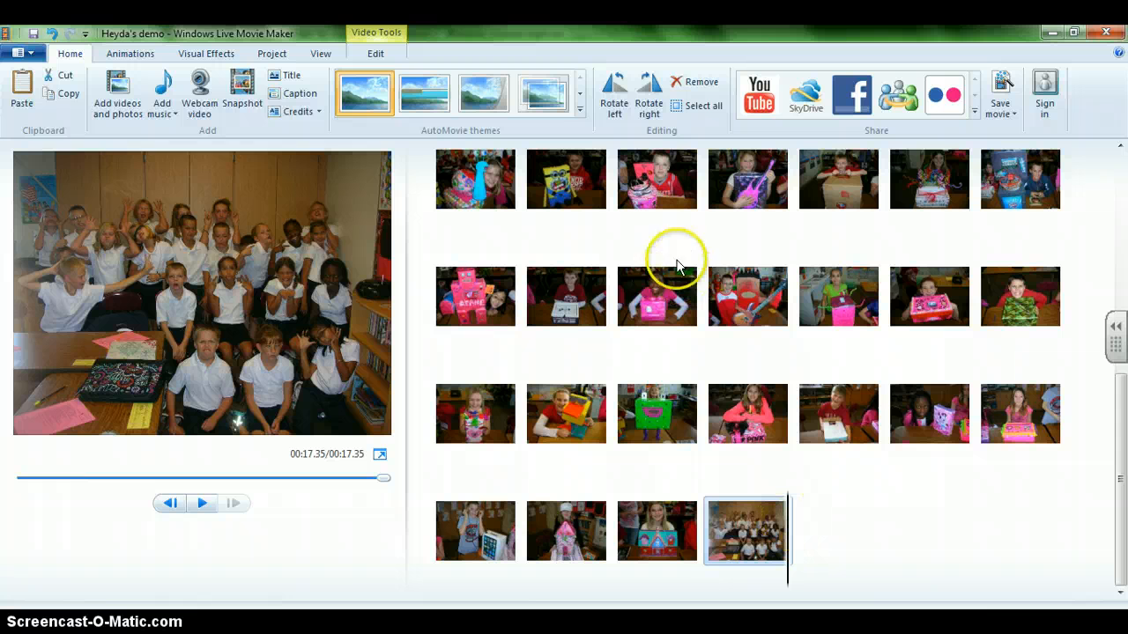
{"action": "left_click", "coordinate": [306, 117]}
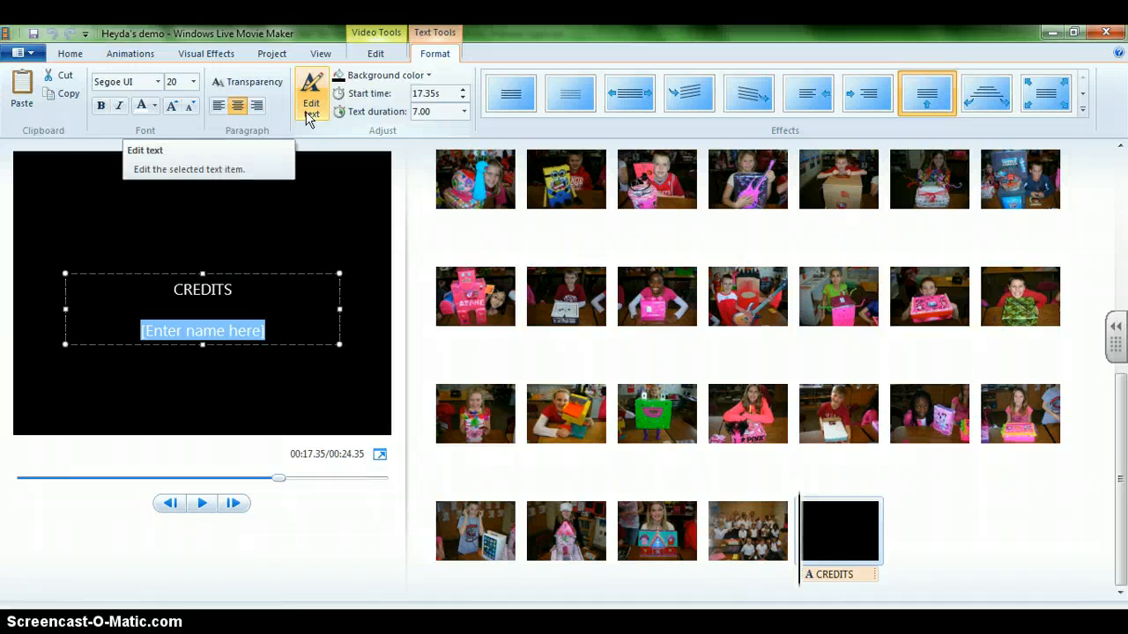
Replace the name placeholder under CREDITS with the two teachers' names on separate lines.
{"action": "type", "text": "Mrs."}
{"action": "type", "text": "Lennow"}
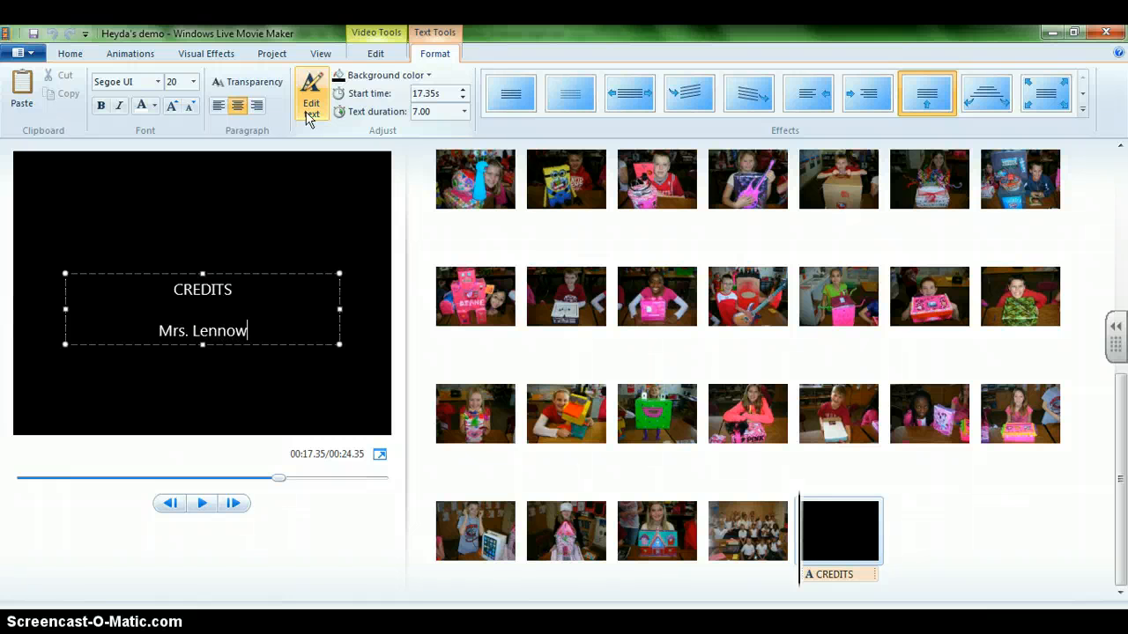
{"action": "key", "text": "BackSpace"}
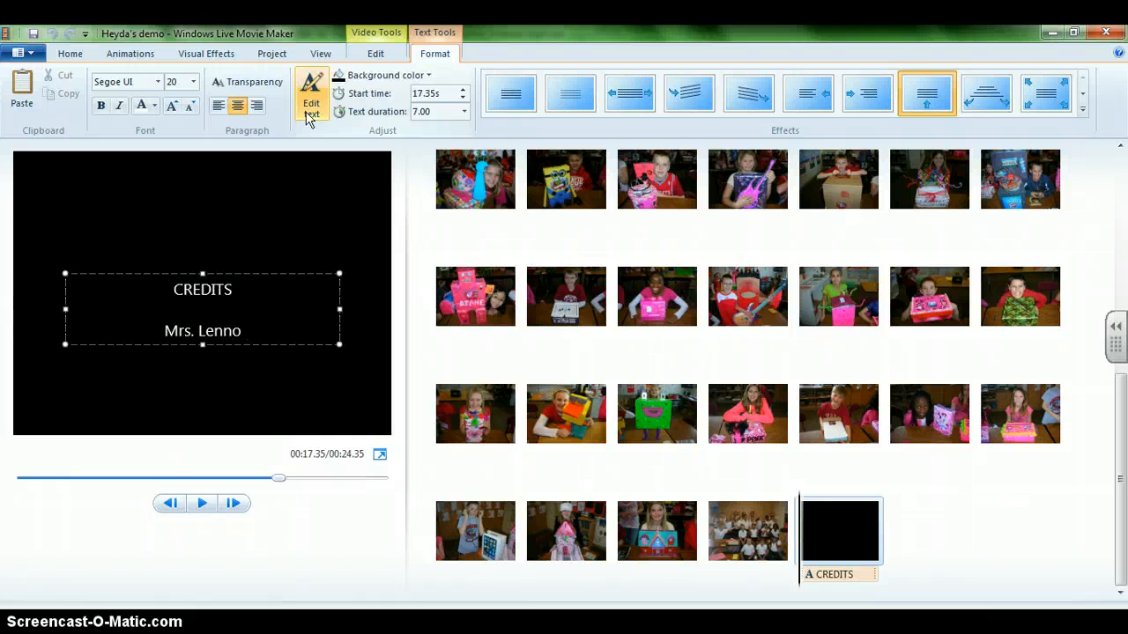
{"action": "type", "text": "x"}
{"action": "key", "text": "Return"}
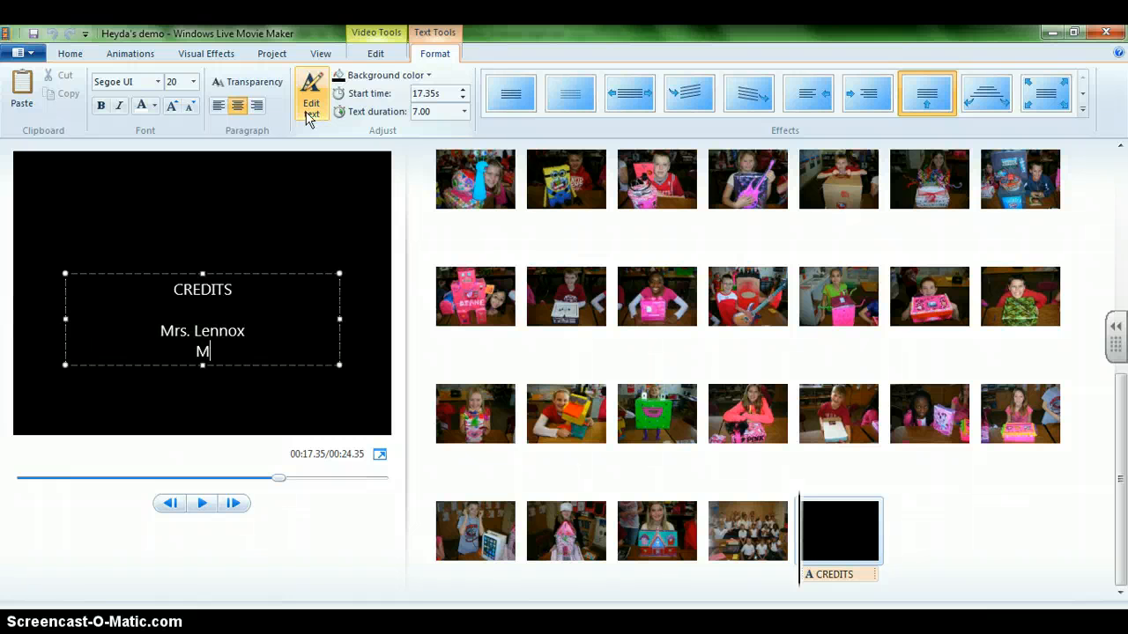
{"action": "type", "text": "Mrs. Disher"}
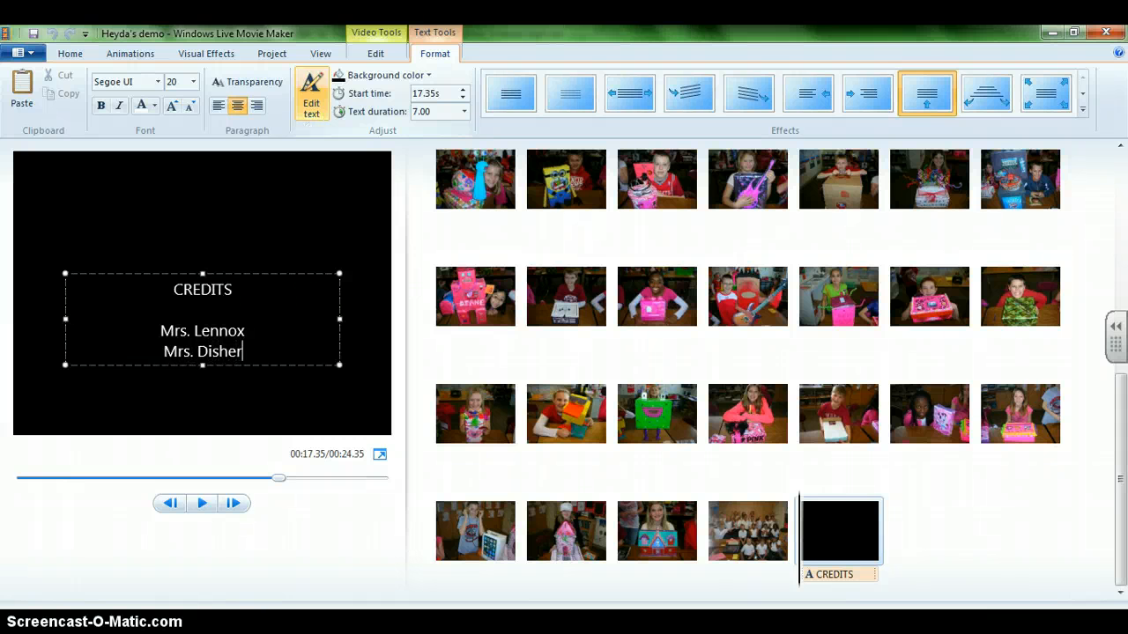
Add two more teachers' names on separate lines below the existing names in the credits.
{"action": "key", "text": "Return"}
{"action": "type", "text": "Mr. Di"}
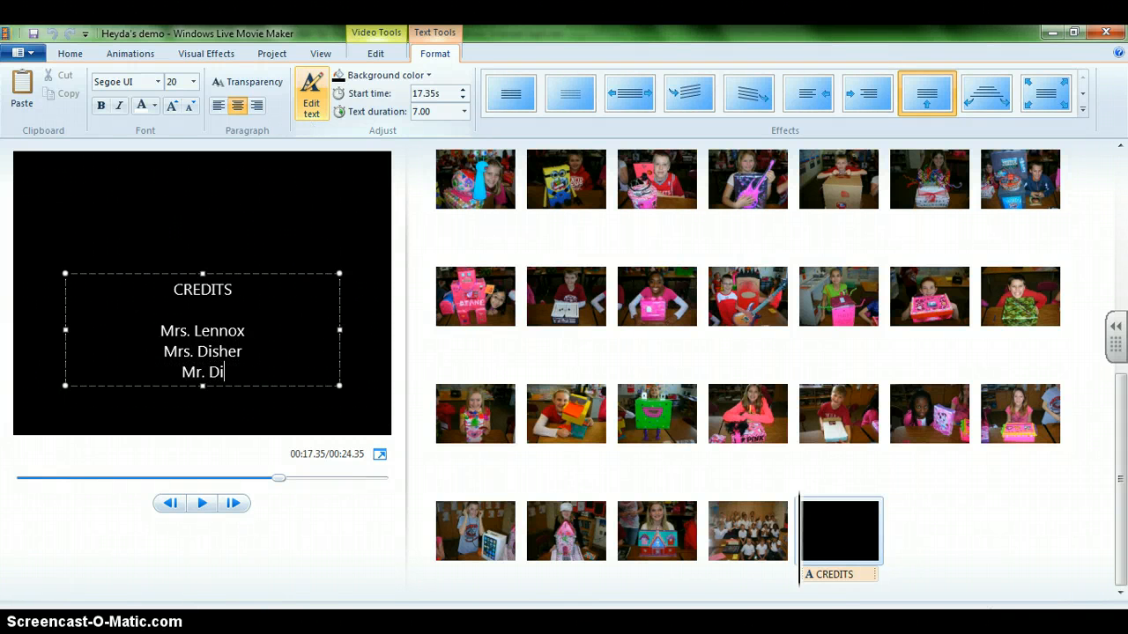
{"action": "type", "text": "ttrich"}
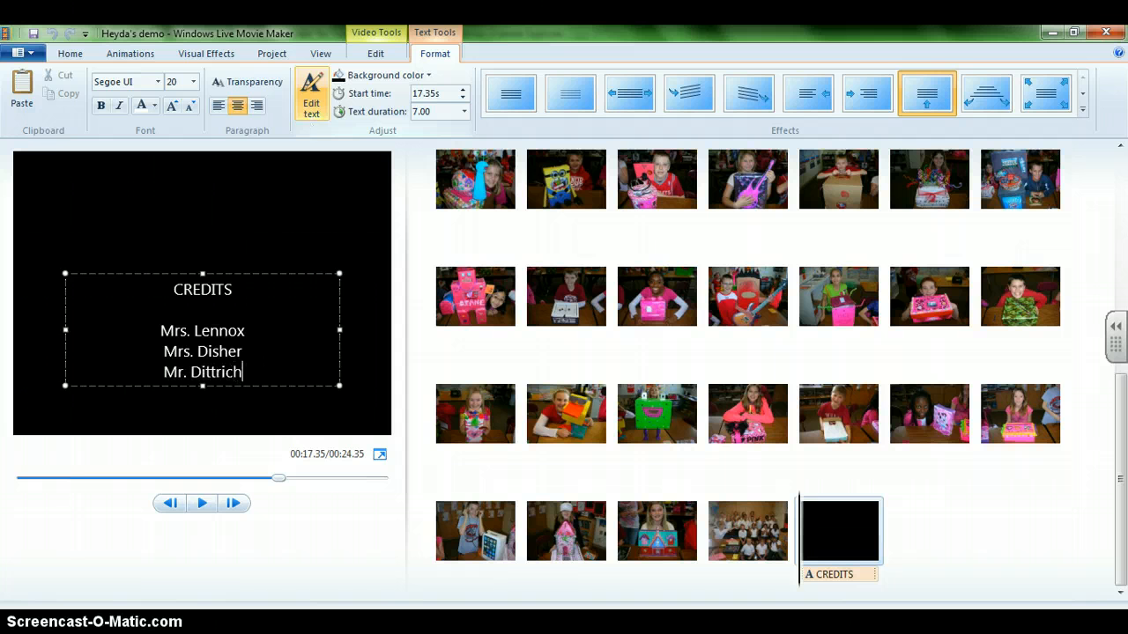
{"action": "key", "text": "Return"}
{"action": "type", "text": "Mrs. Heyda"}
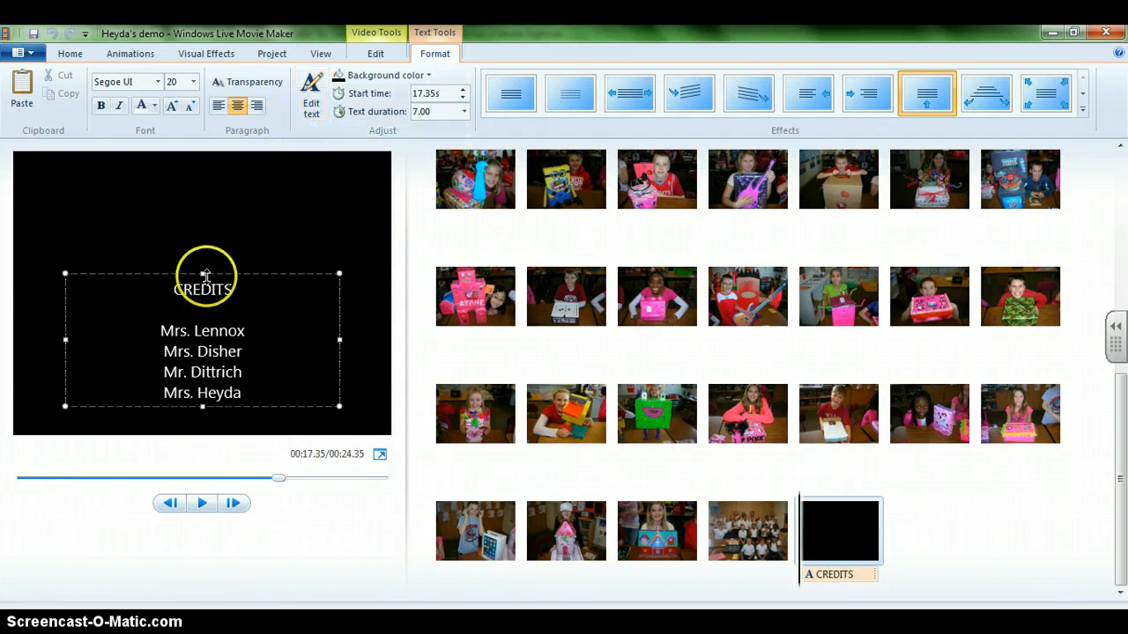
Keep the upward-scrolling text effect on the credits after previewing others, and move the text box to the upper part of the frame.
{"action": "left_click", "coordinate": [514, 93]}
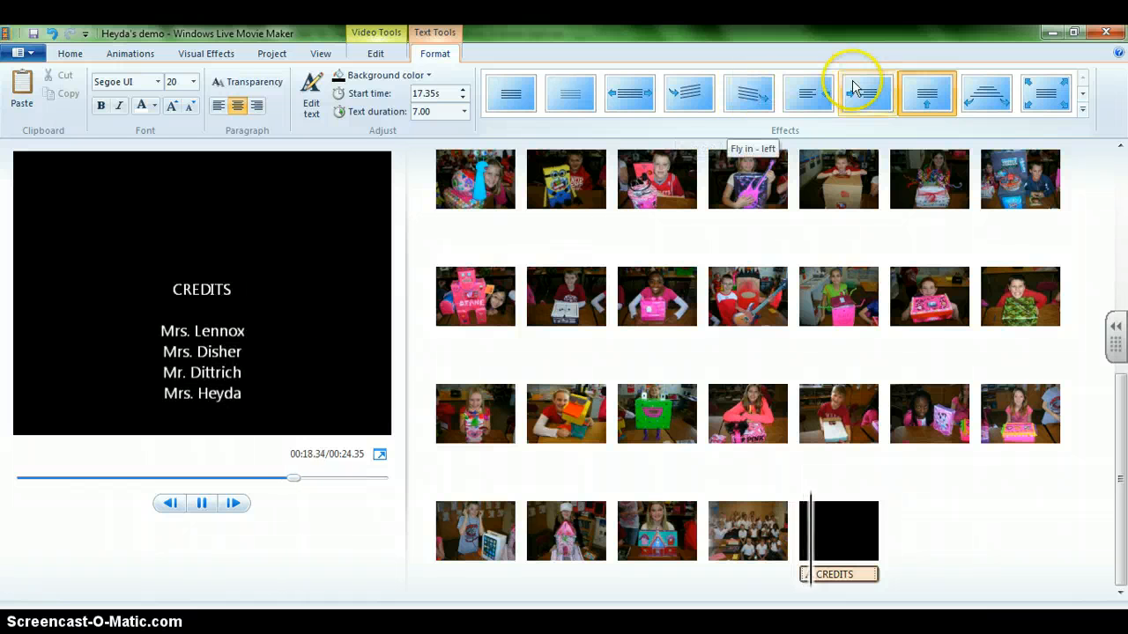
{"action": "left_click", "coordinate": [916, 95]}
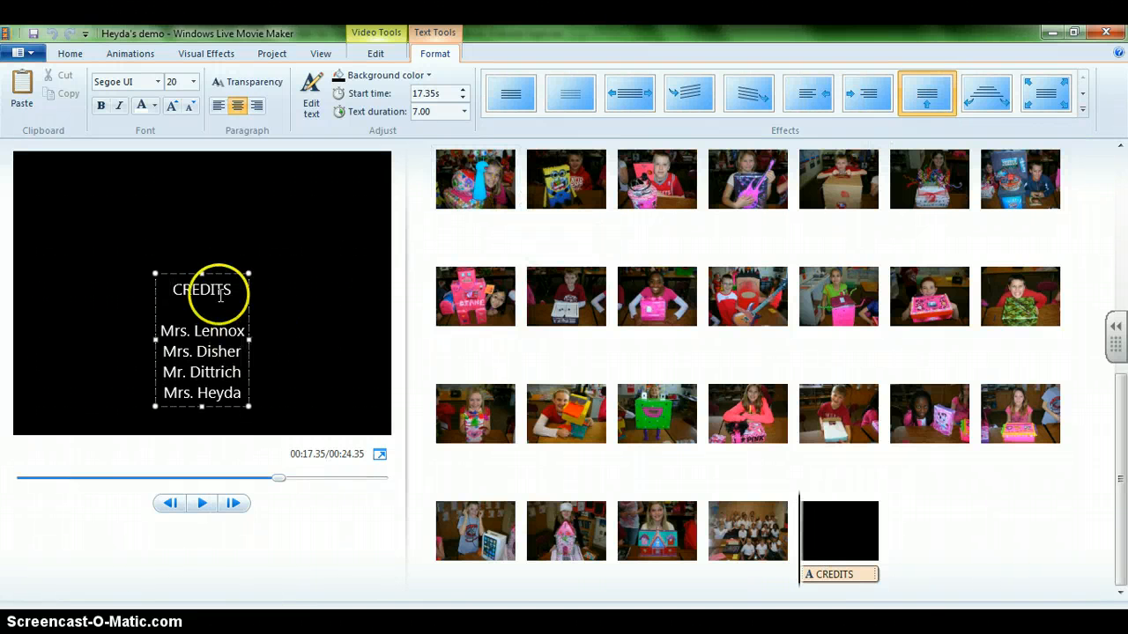
{"action": "left_click_drag", "start_coordinate": [210, 275], "coordinate": [221, 167]}
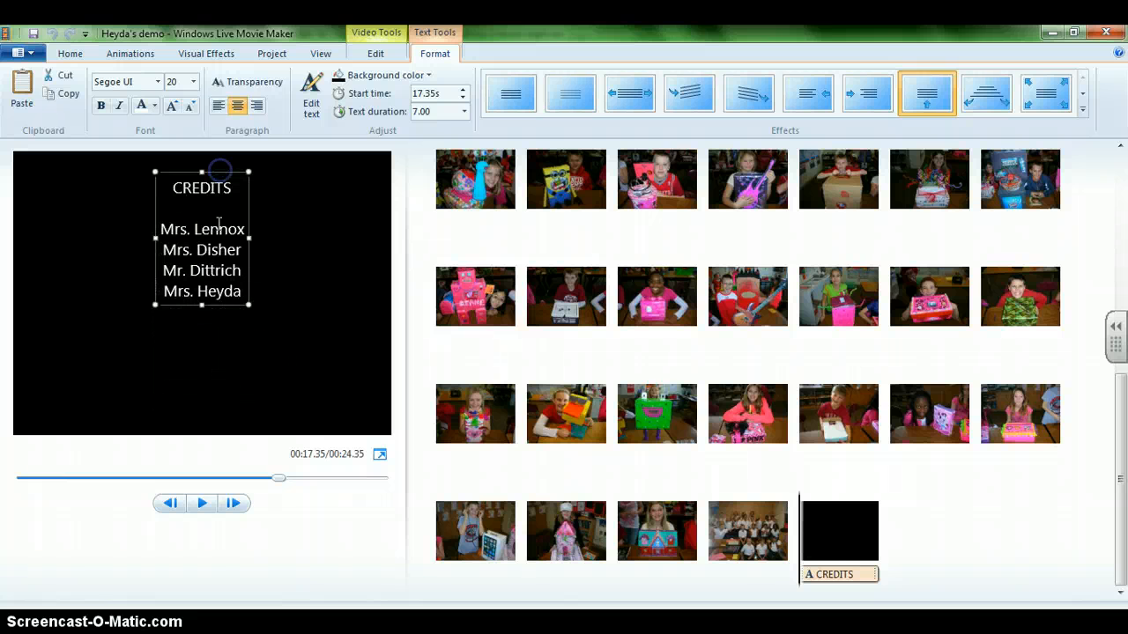
Set all the credits text to the Kristen ITC font and widen its text box on both sides so each name fits on one line.
{"action": "left_click", "coordinate": [239, 293]}
{"action": "left_click_drag", "start_coordinate": [239, 292], "coordinate": [176, 188]}
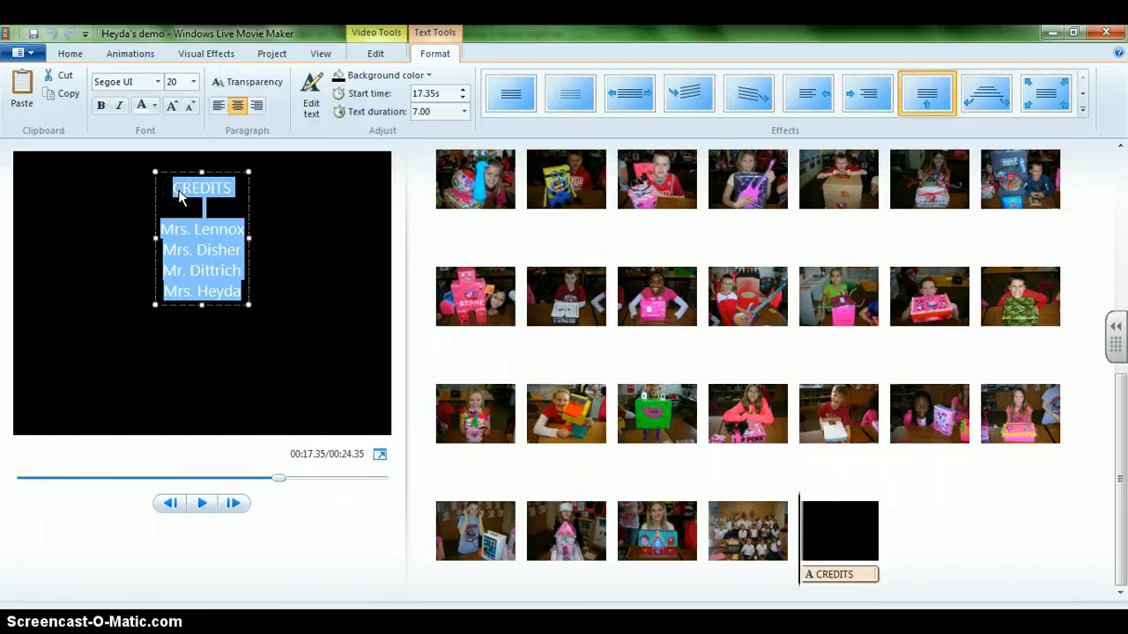
{"action": "left_click", "coordinate": [157, 81]}
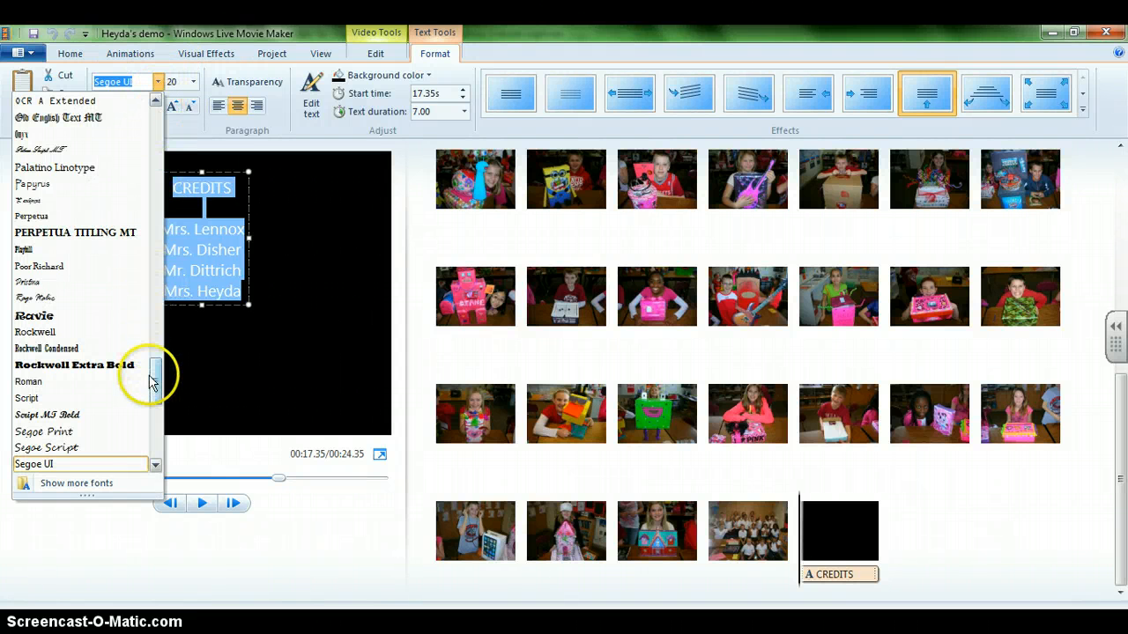
{"action": "left_click_drag", "start_coordinate": [154, 381], "coordinate": [146, 297]}
{"action": "left_click", "coordinate": [77, 303]}
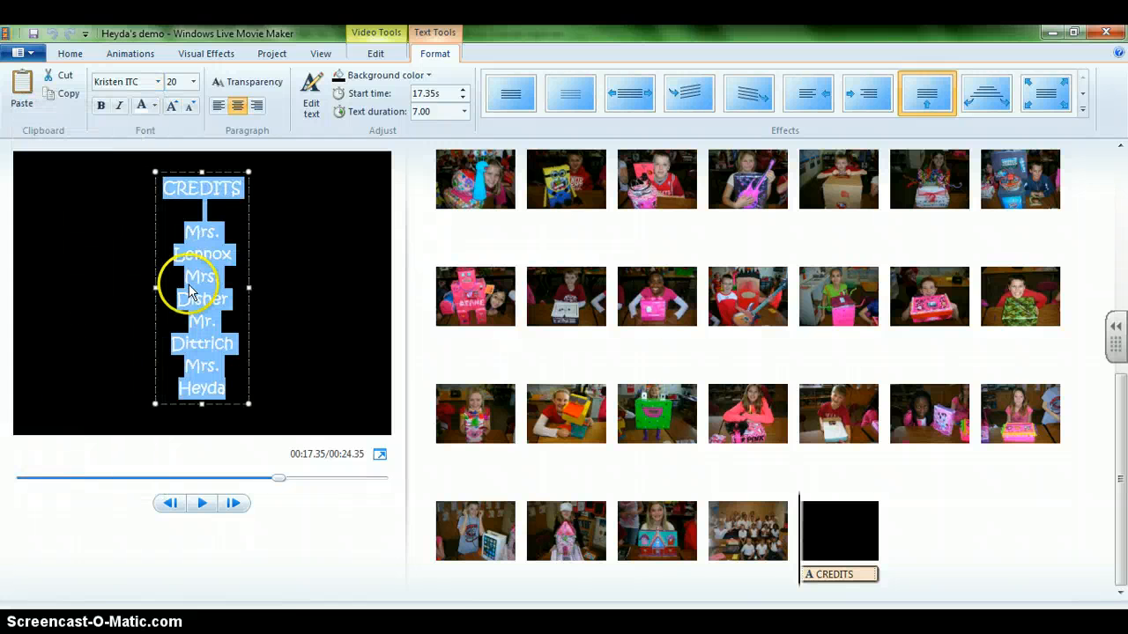
{"action": "left_click_drag", "start_coordinate": [156, 287], "coordinate": [91, 293]}
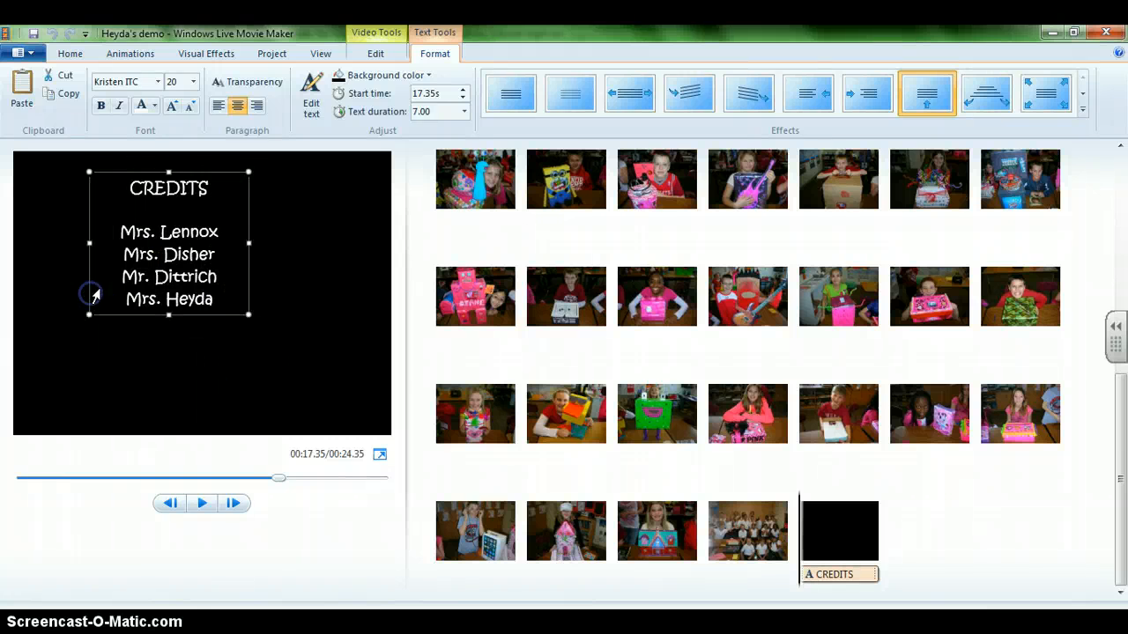
{"action": "left_click_drag", "start_coordinate": [251, 243], "coordinate": [322, 238]}
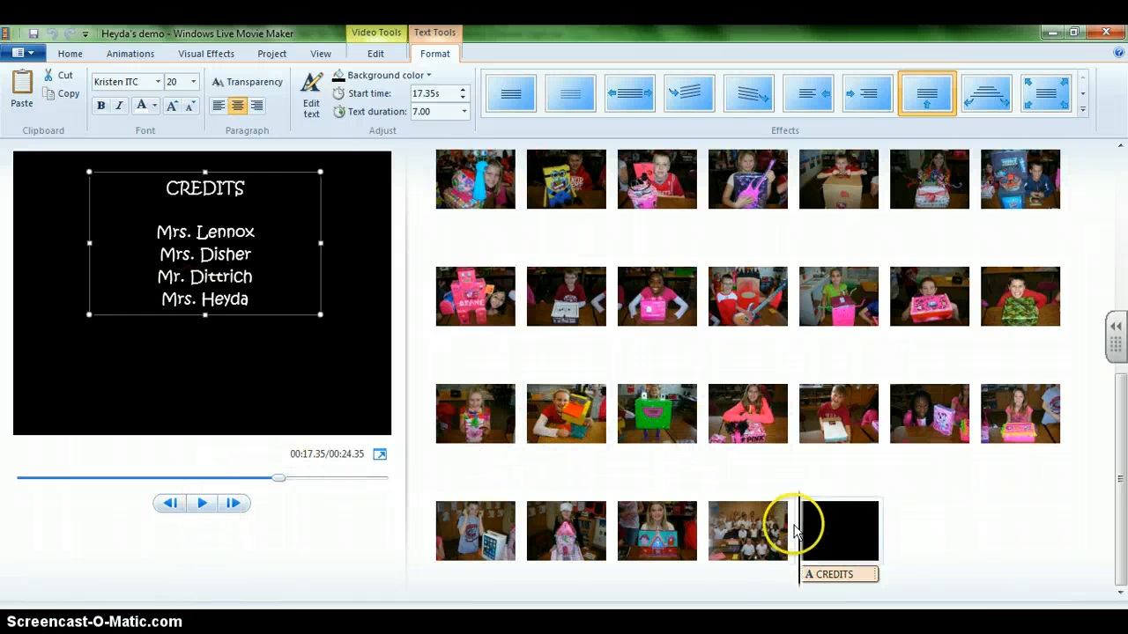
Play the movie preview and return to the credits slide at the end of the movie.
{"action": "left_click", "coordinate": [203, 504]}
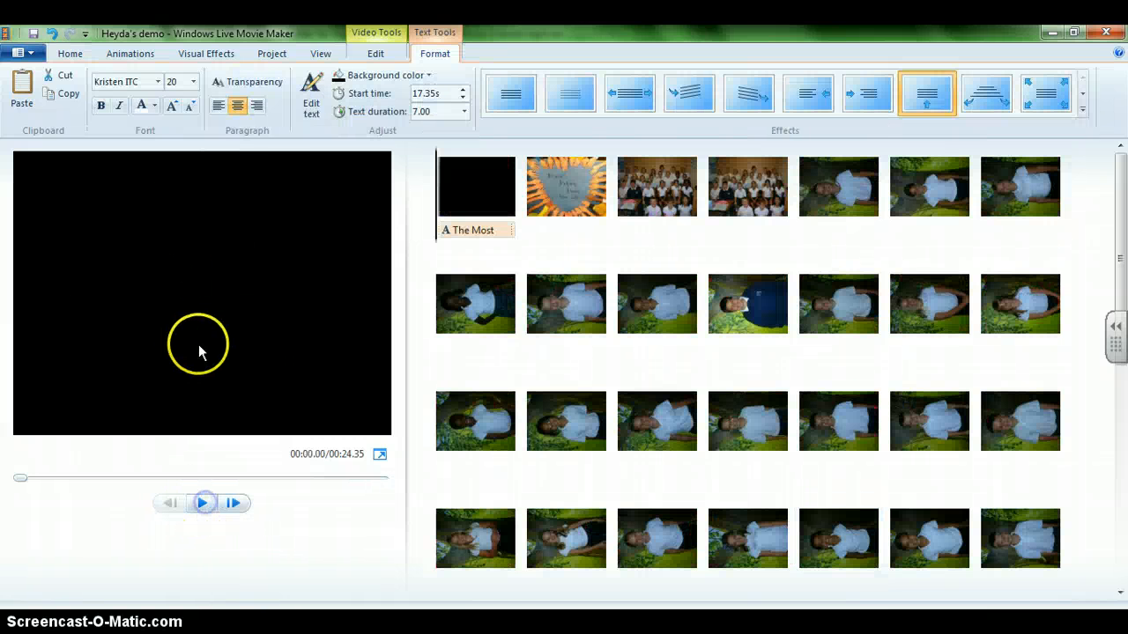
{"action": "left_click_drag", "start_coordinate": [1107, 171], "coordinate": [1095, 416]}
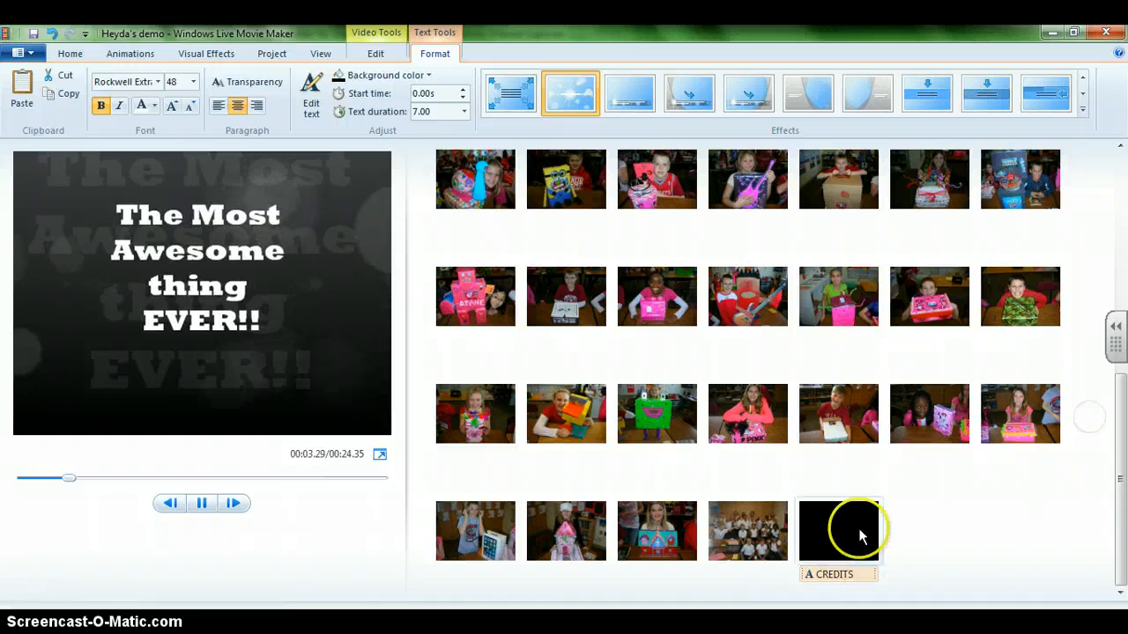
{"action": "left_click", "coordinate": [855, 529]}
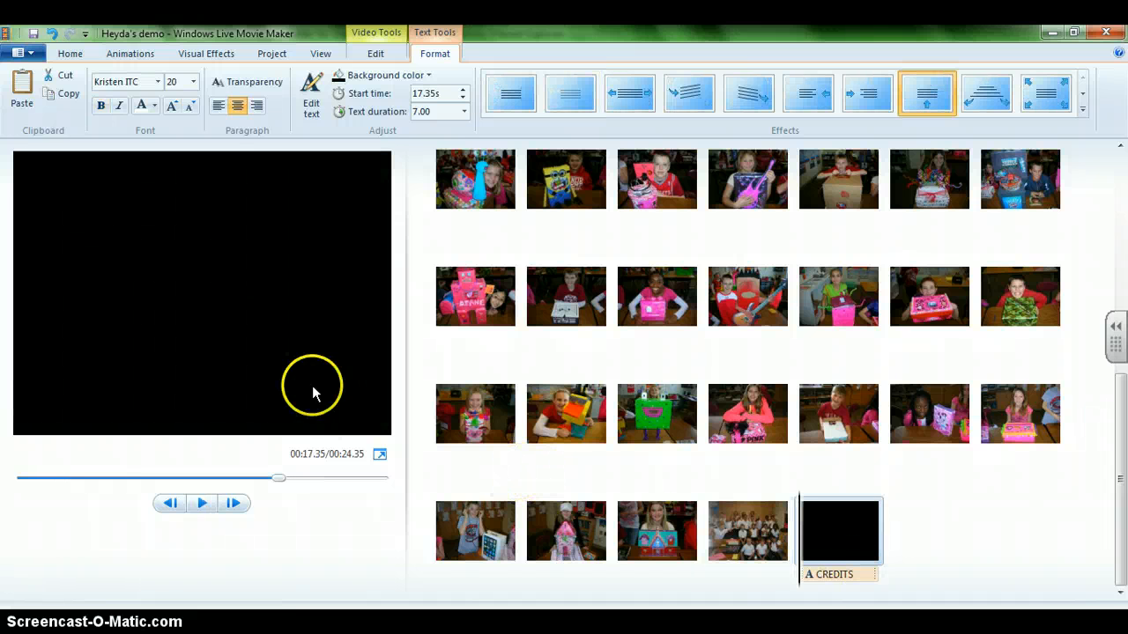
Move the credits text down toward the middle of the frame and save the project.
{"action": "left_click", "coordinate": [187, 251]}
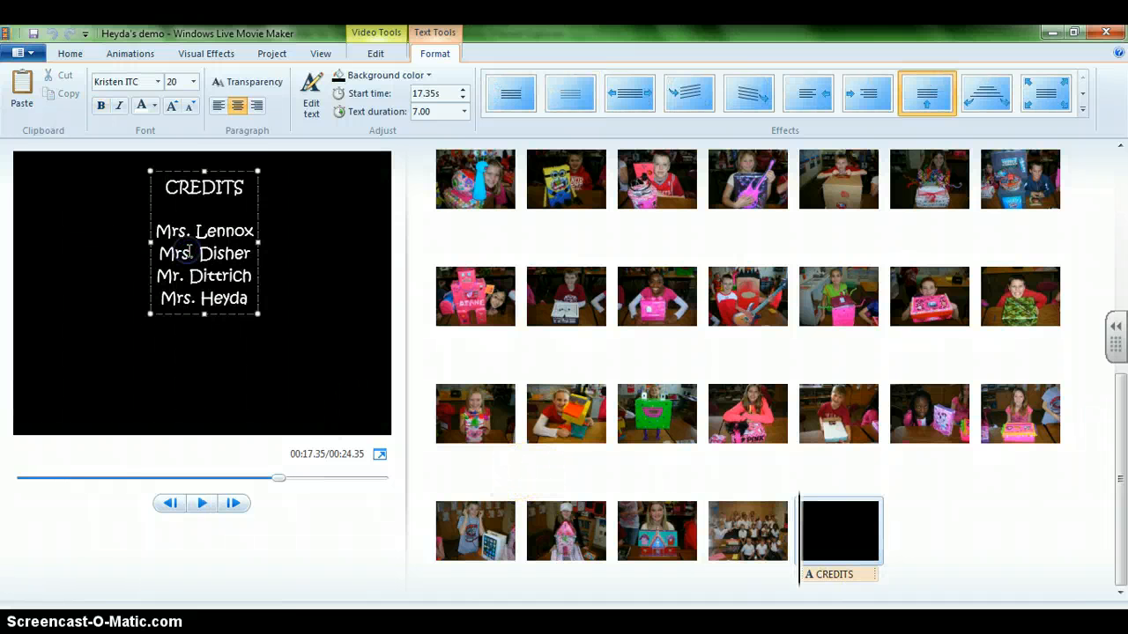
{"action": "left_click", "coordinate": [214, 171]}
{"action": "left_click_drag", "start_coordinate": [215, 170], "coordinate": [213, 221]}
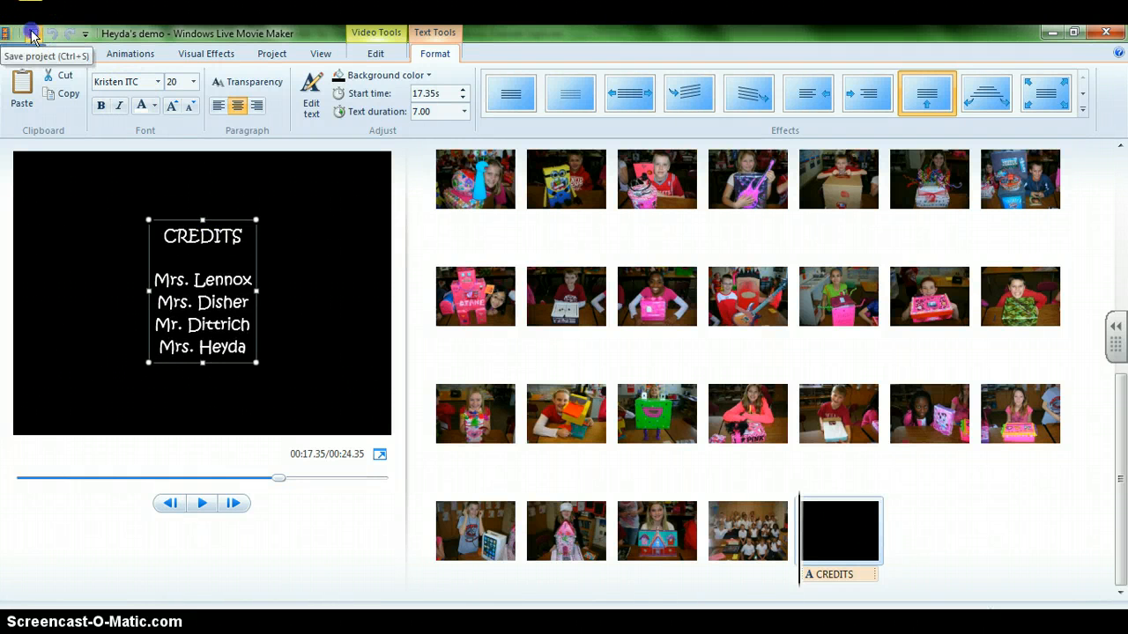
{"action": "left_click", "coordinate": [31, 36]}
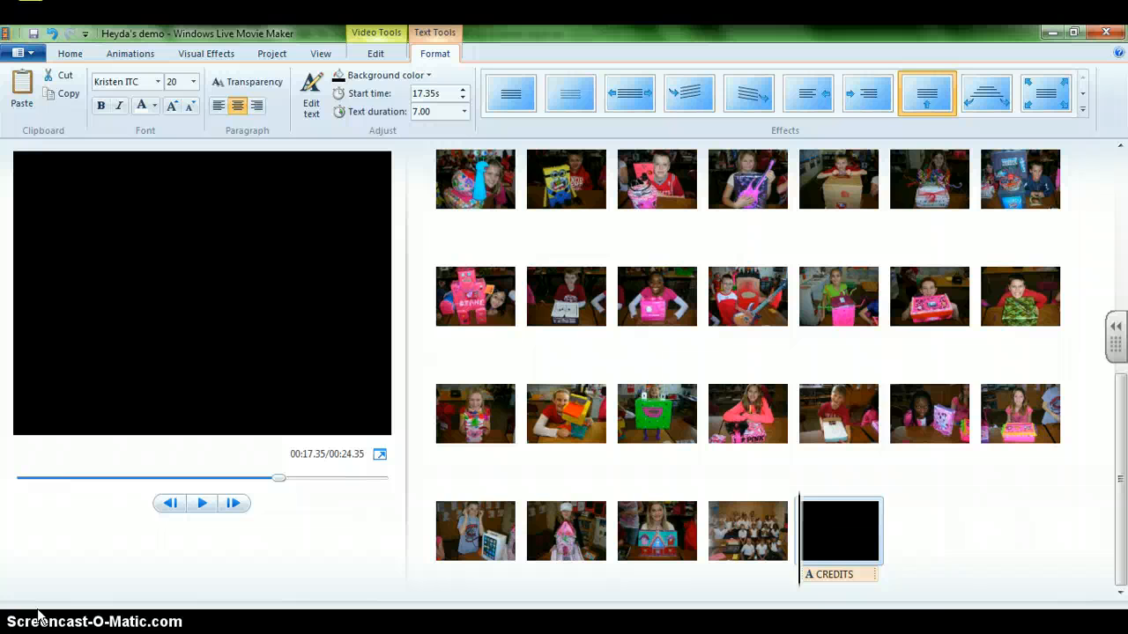
Review the available services for publishing the movie on the web.
{"action": "left_click", "coordinate": [370, 54]}
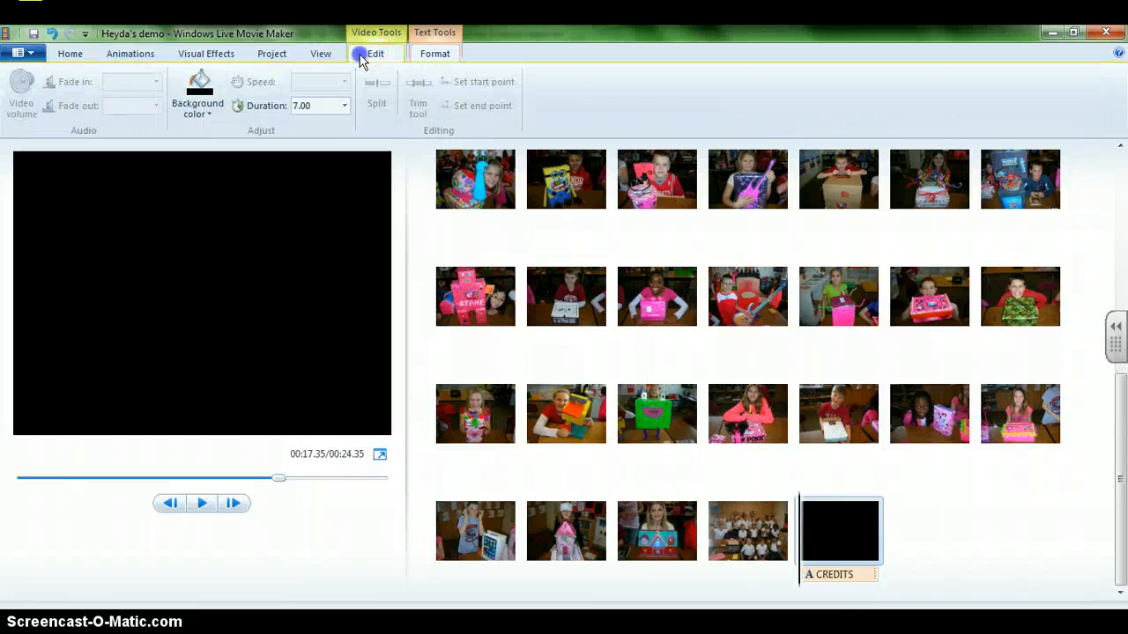
{"action": "left_click", "coordinate": [75, 53]}
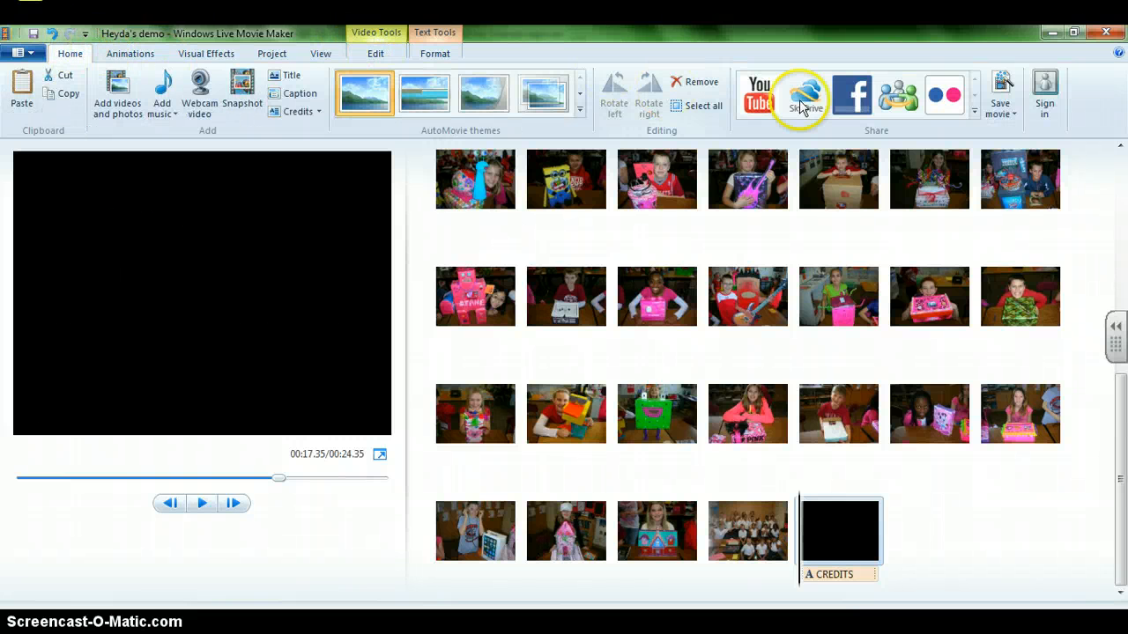
{"action": "left_click", "coordinate": [974, 112]}
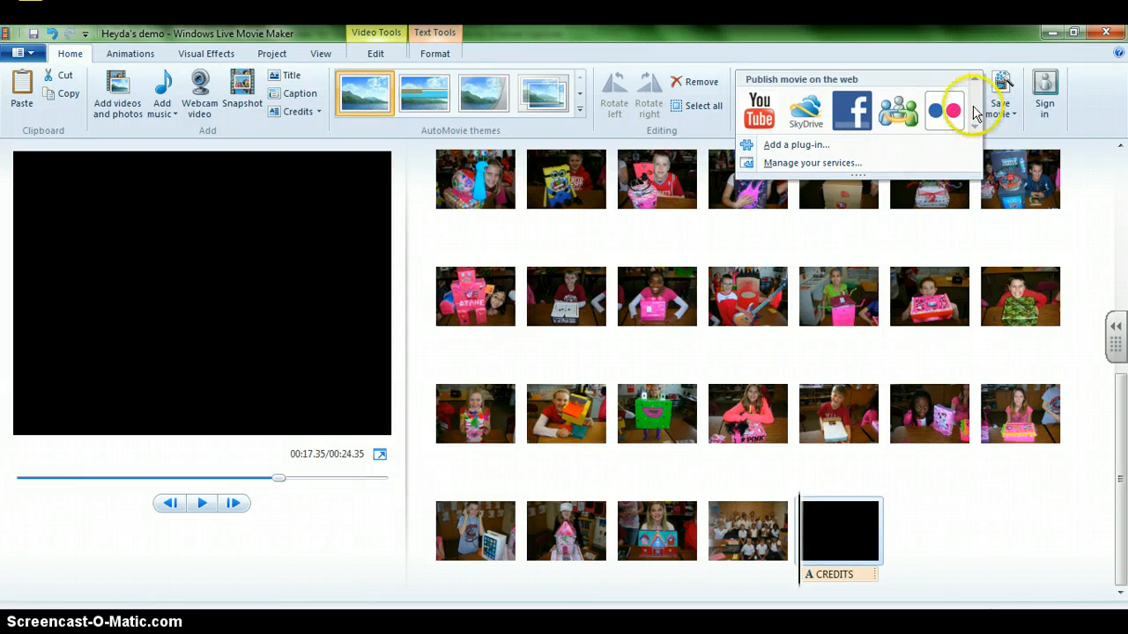
{"action": "left_click", "coordinate": [963, 24]}
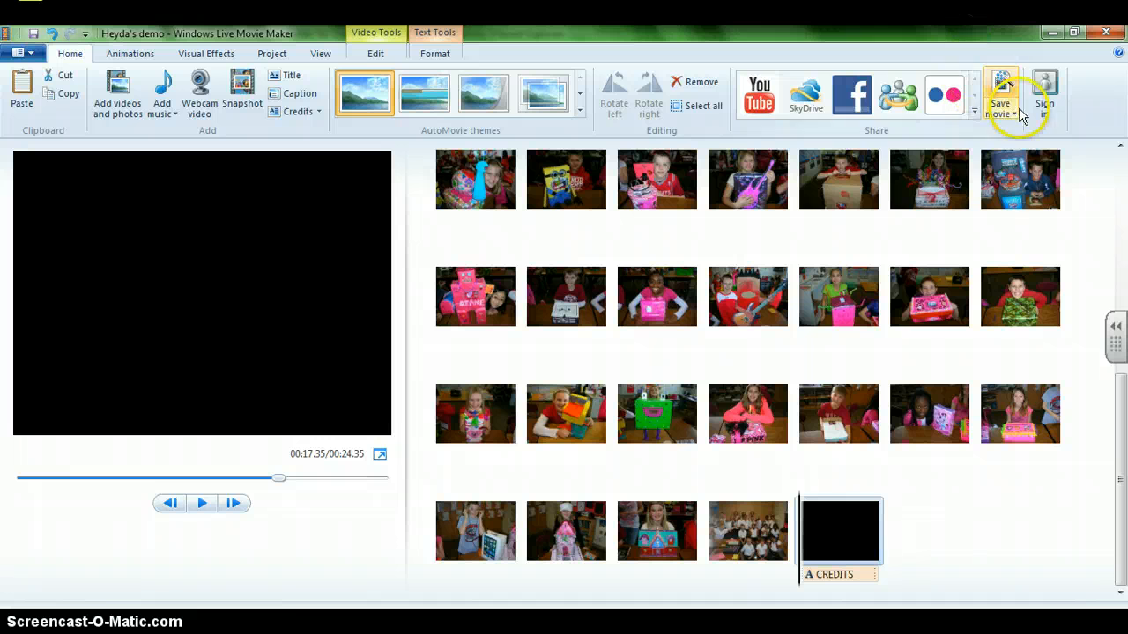